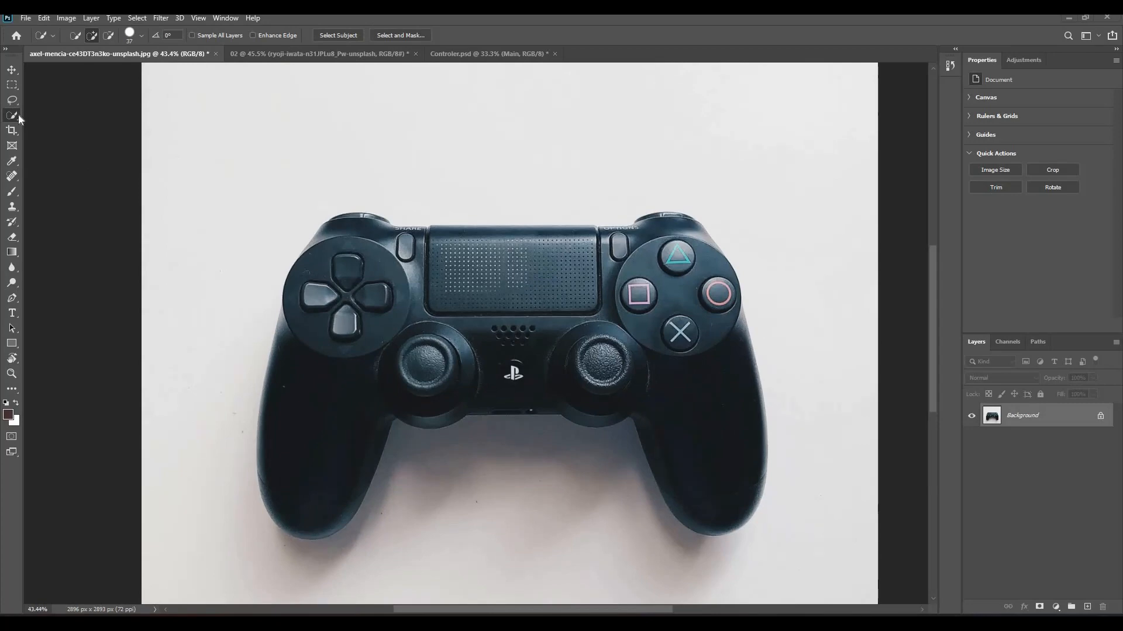
- Select the whole controller against the light background with the Quick Selection tool
left_click_drag(506, 296, 460, 257)
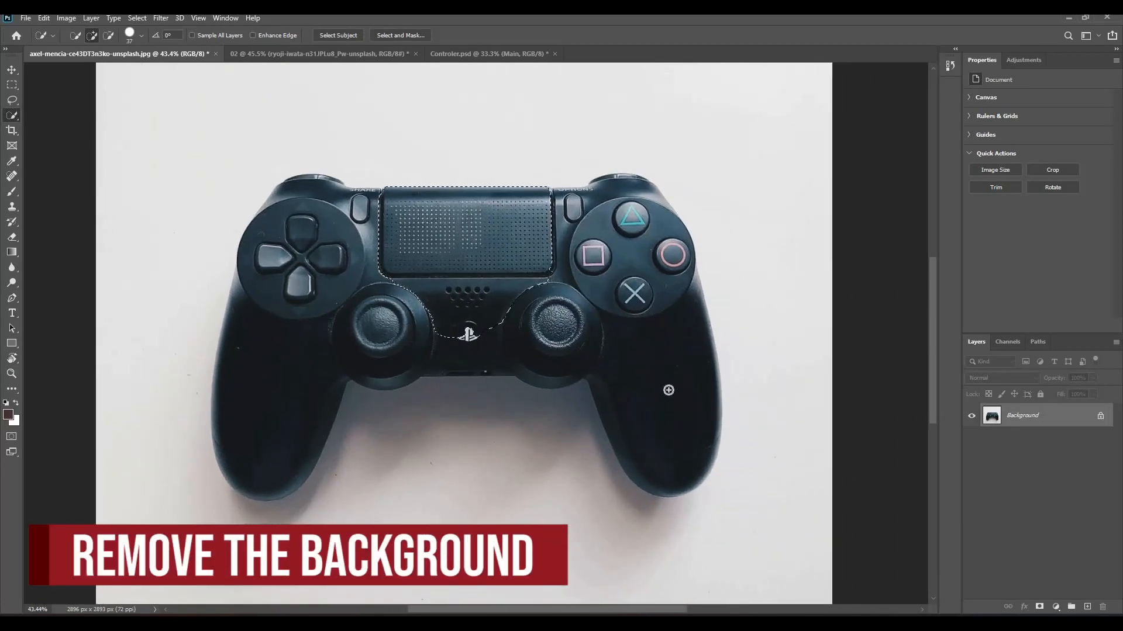
mouse_move(570, 238)
left_mouse_down()
mouse_move(271, 378)
mouse_move(434, 325)
left_mouse_up()
scroll(629, 231, "up", 5)
left_click(608, 226)
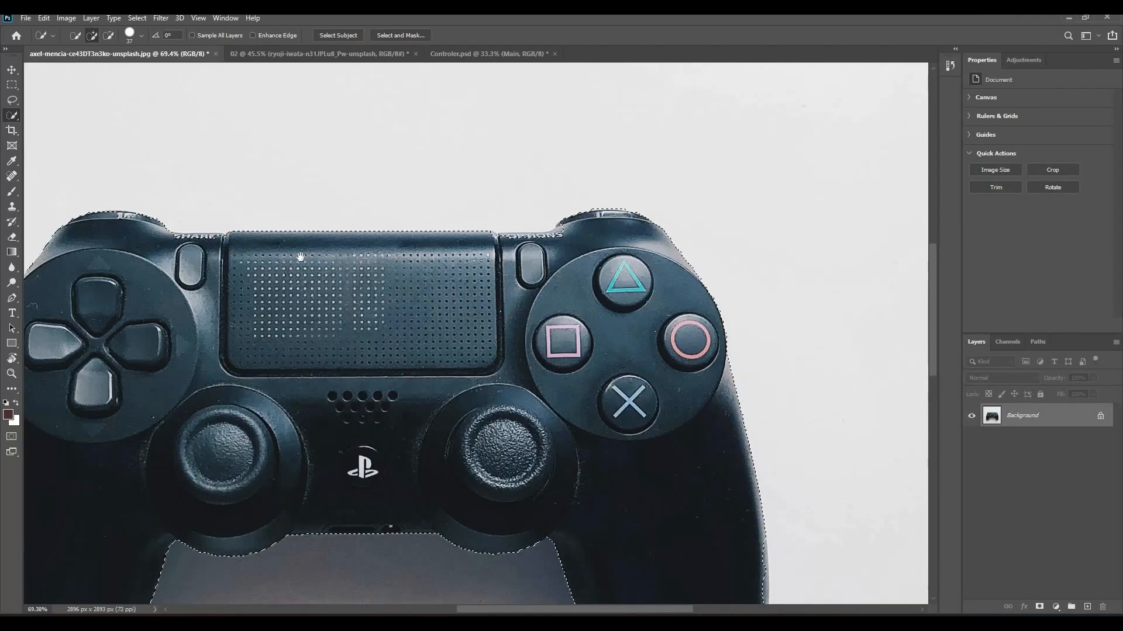
- Refine the selection around the controller's shoulder buttons, SHARE label and right grip edge
left_click_drag(212, 253, 376, 251)
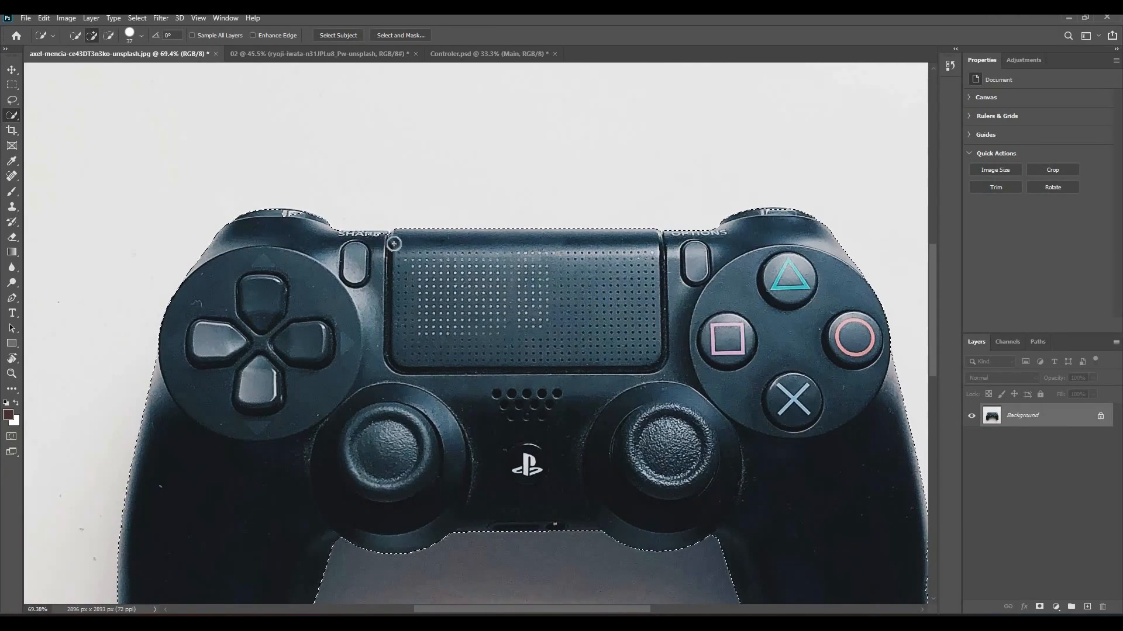
scroll(345, 231, "up", 2)
scroll(260, 217, "up", 1)
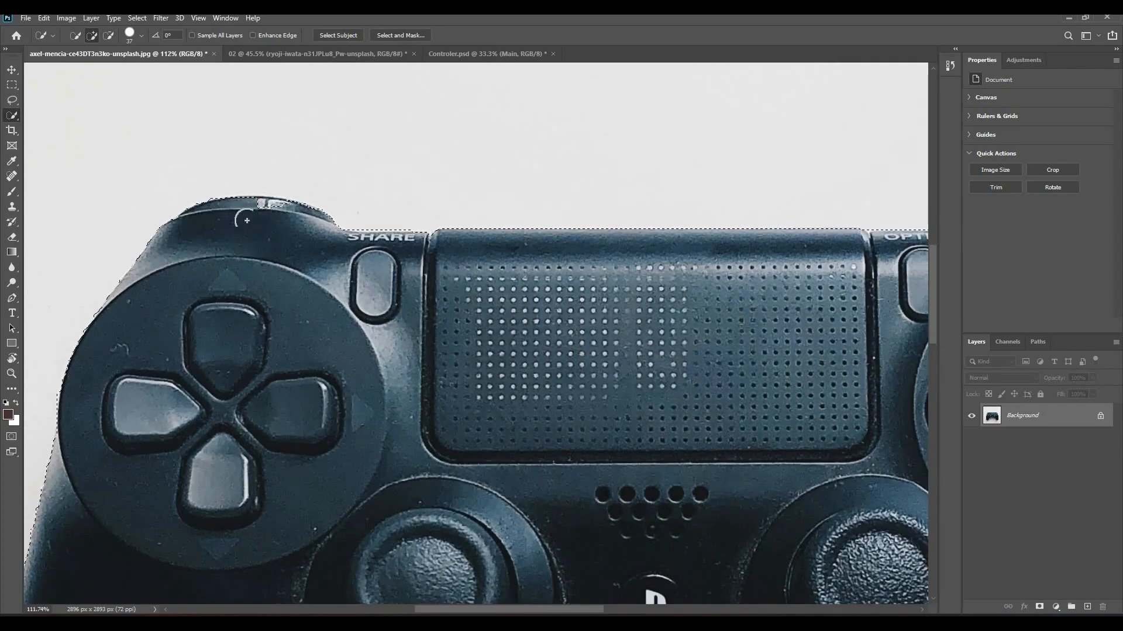
scroll(261, 246, "down", 2)
left_click_drag(887, 298, 757, 163)
scroll(796, 403, "up", 2)
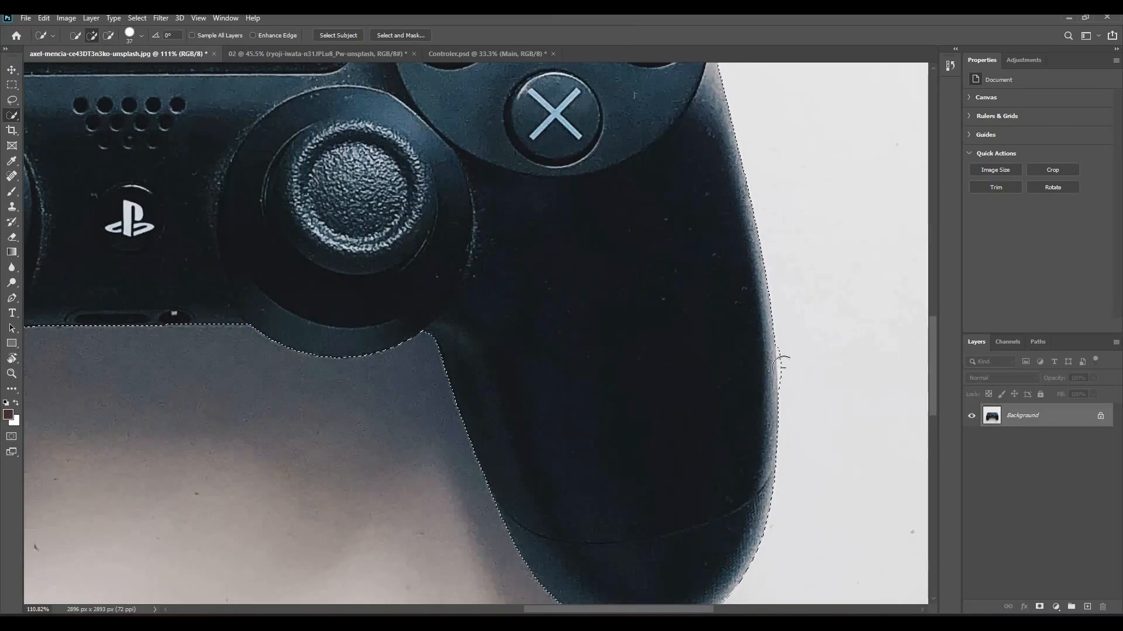
scroll(787, 368, "up", 2)
scroll(797, 400, "down", 5)
- Switch to the Magic Wand tool and check the selection outline along the right grip and around the whole controller
right_click(12, 116)
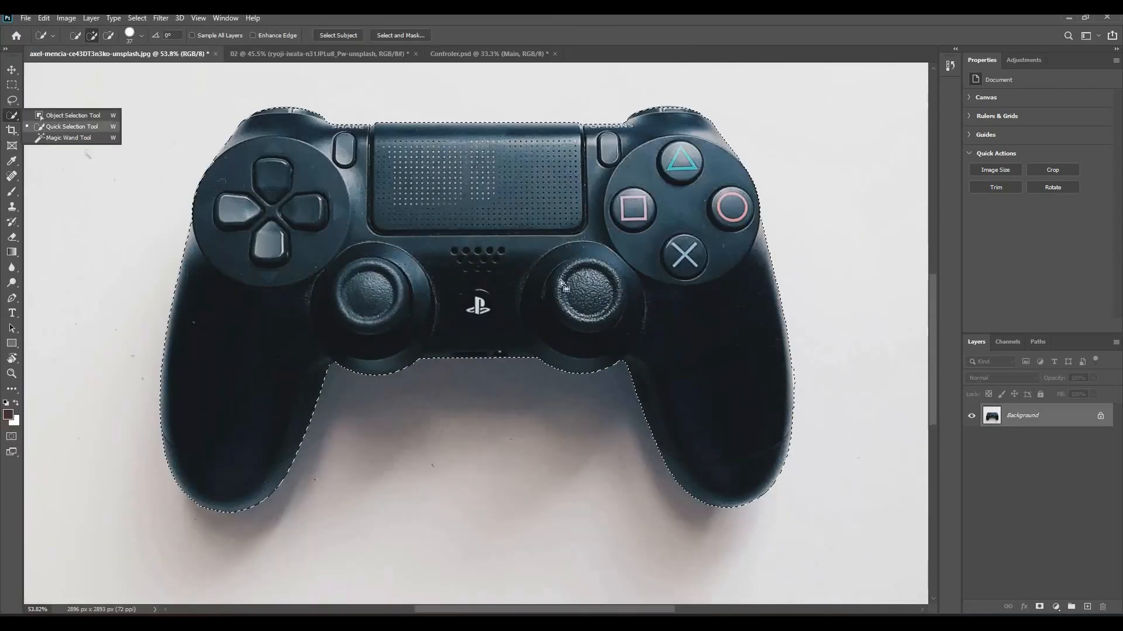
left_click(65, 138)
scroll(812, 356, "up", 3)
scroll(807, 398, "up", 4)
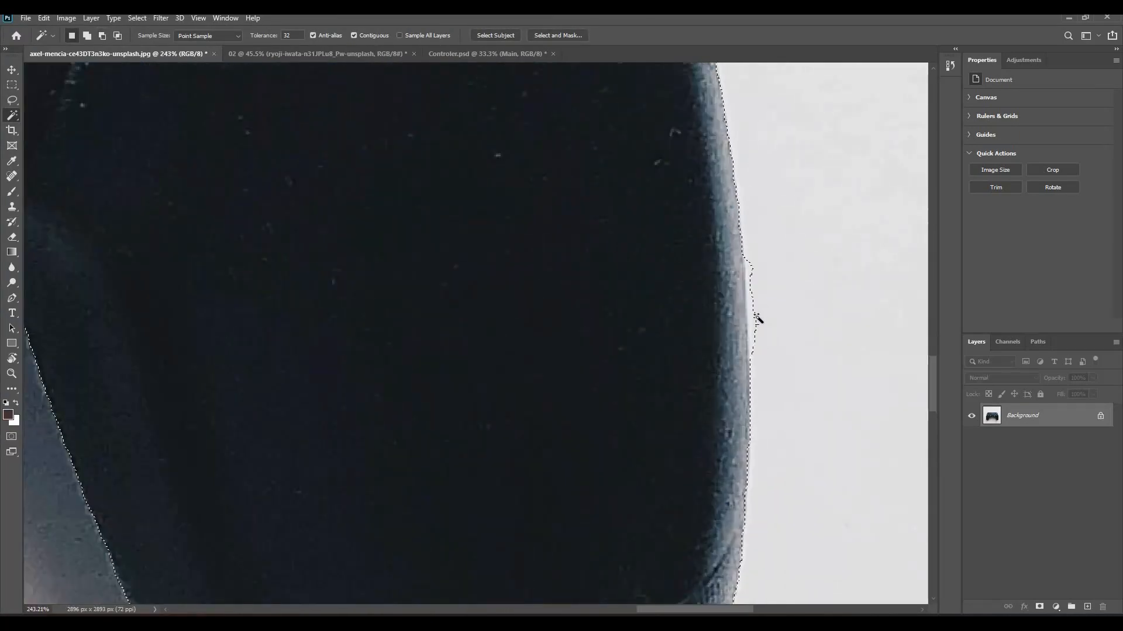
scroll(767, 345, "down", 6)
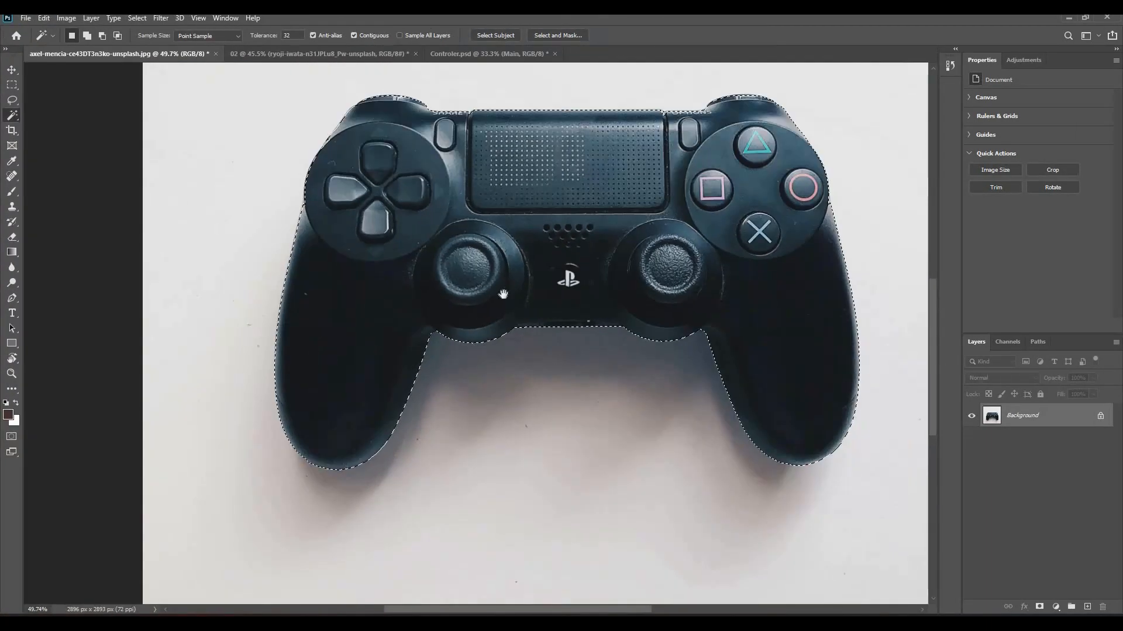
left_click_drag(628, 256, 541, 308)
scroll(447, 261, "down", 2)
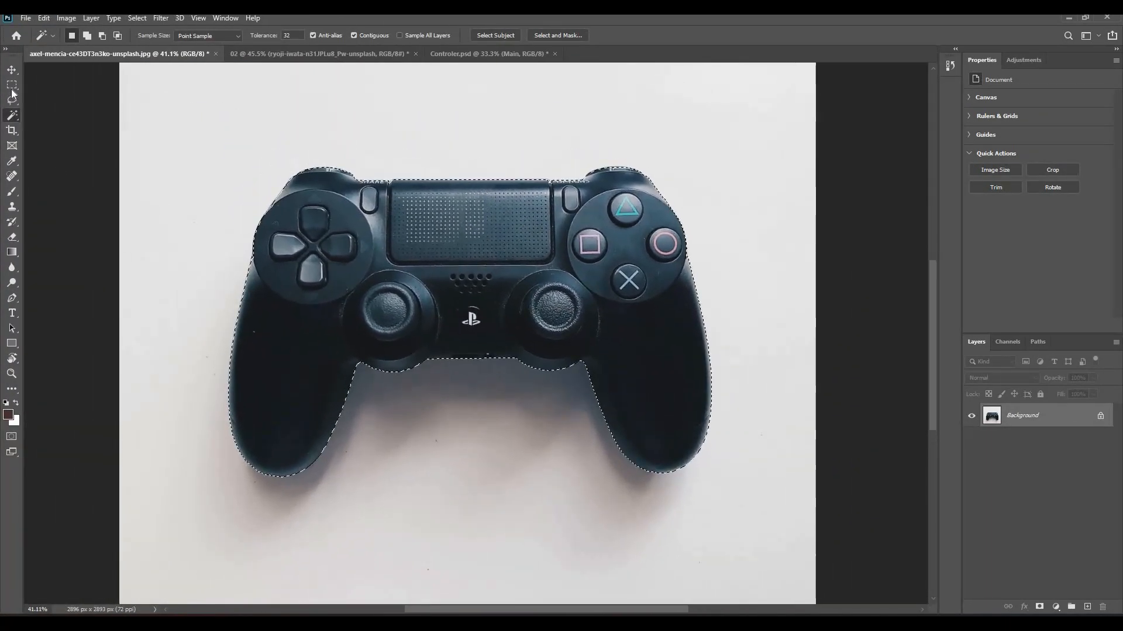
scroll(570, 252, "up", 1)
scroll(569, 248, "down", 1)
- Copy the selected controller to a new layer and hide the Background layer
key("v")
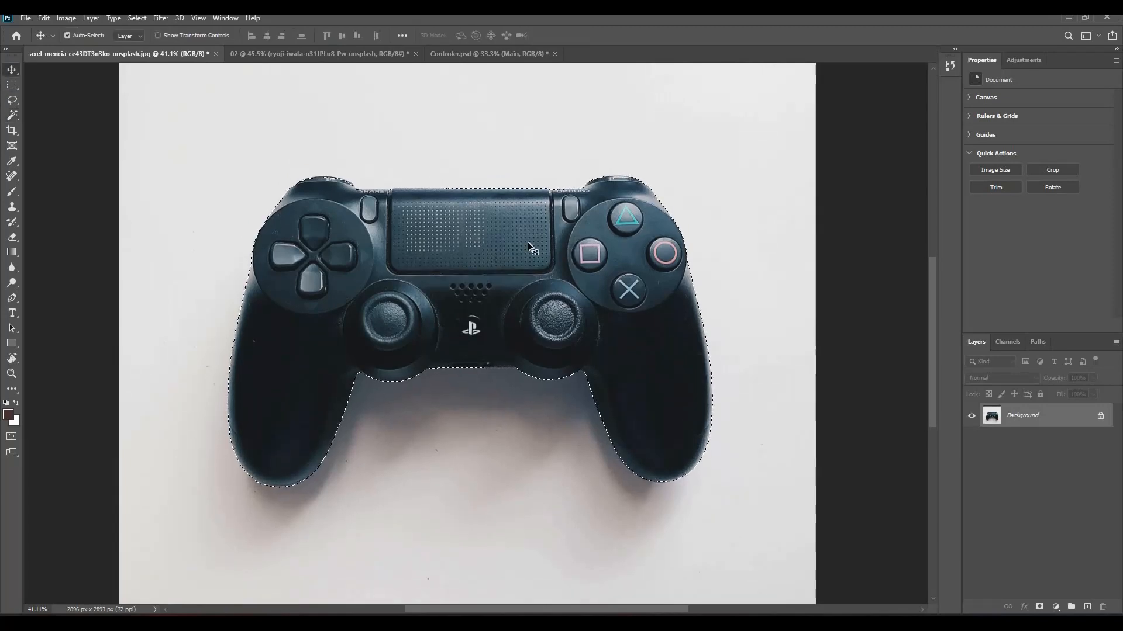
scroll(528, 242, "down", 1)
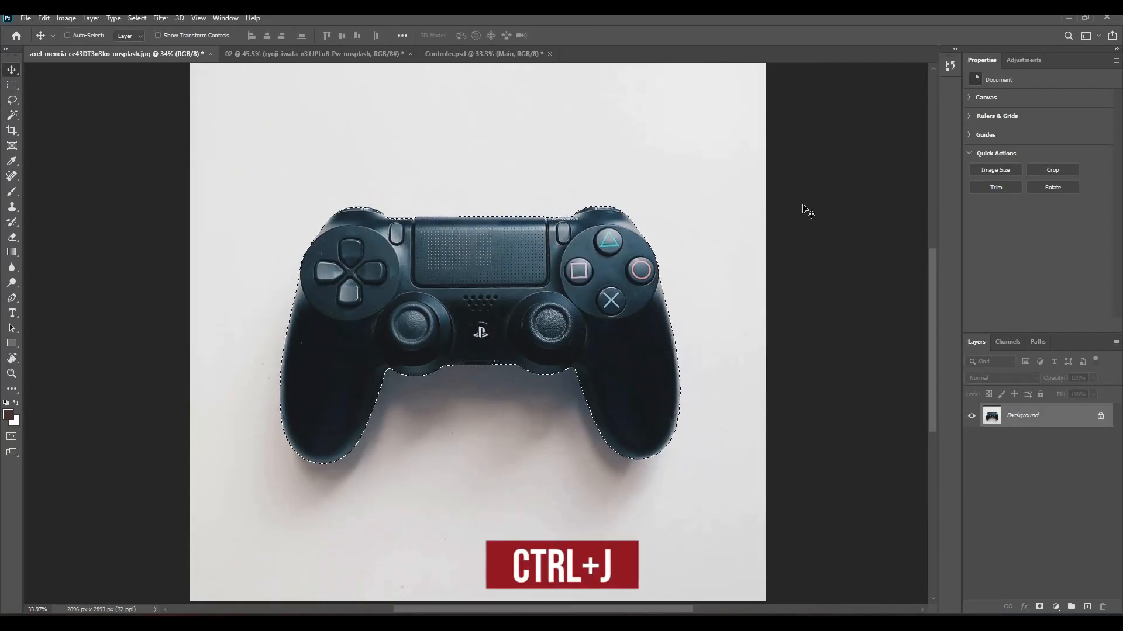
key("ctrl+j")
left_click(972, 441)
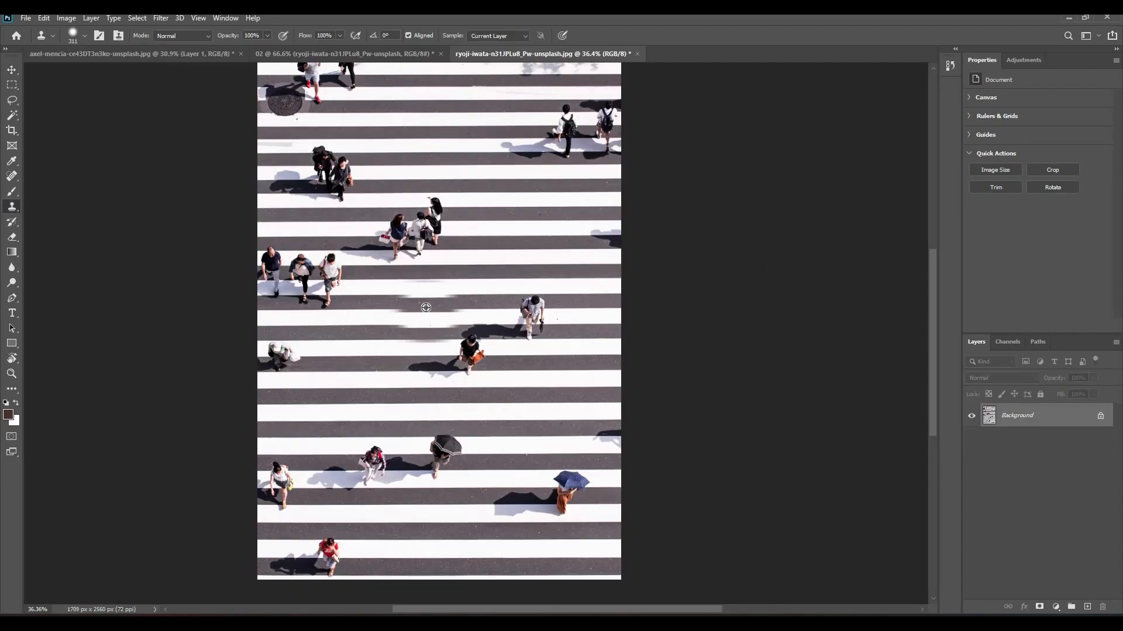
- Clone crosswalk stripes over the two pedestrians and their shadows in the middle of the photo
scroll(433, 319, "up", 3)
left_click(477, 335)
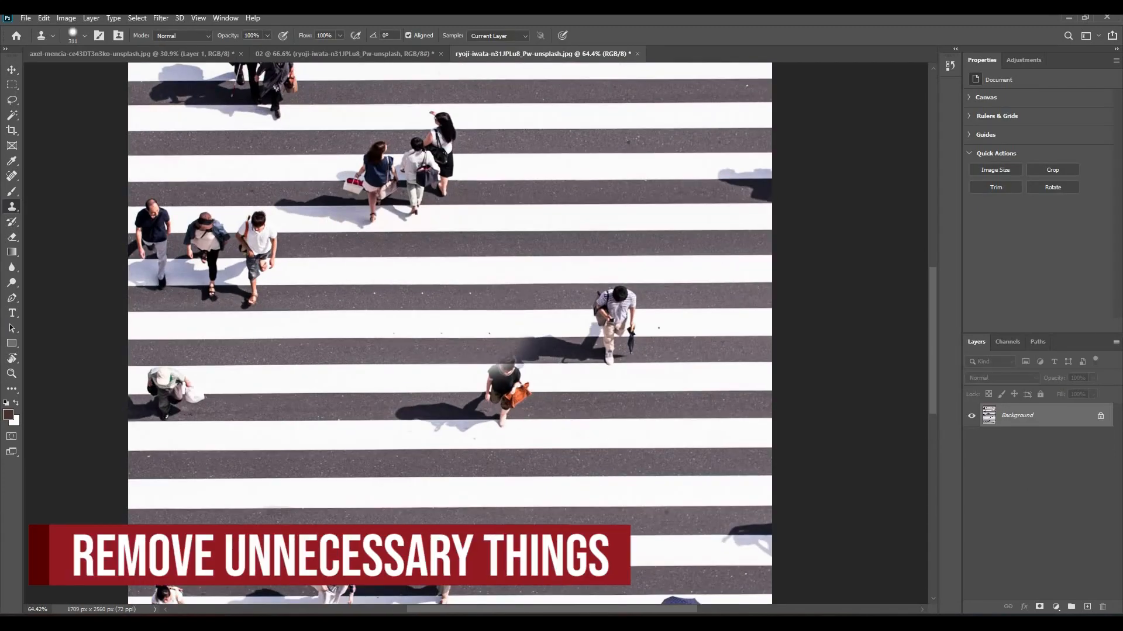
mouse_move(495, 387)
left_mouse_down()
mouse_move(515, 393)
mouse_move(535, 354)
mouse_move(601, 338)
mouse_move(629, 301)
left_mouse_up()
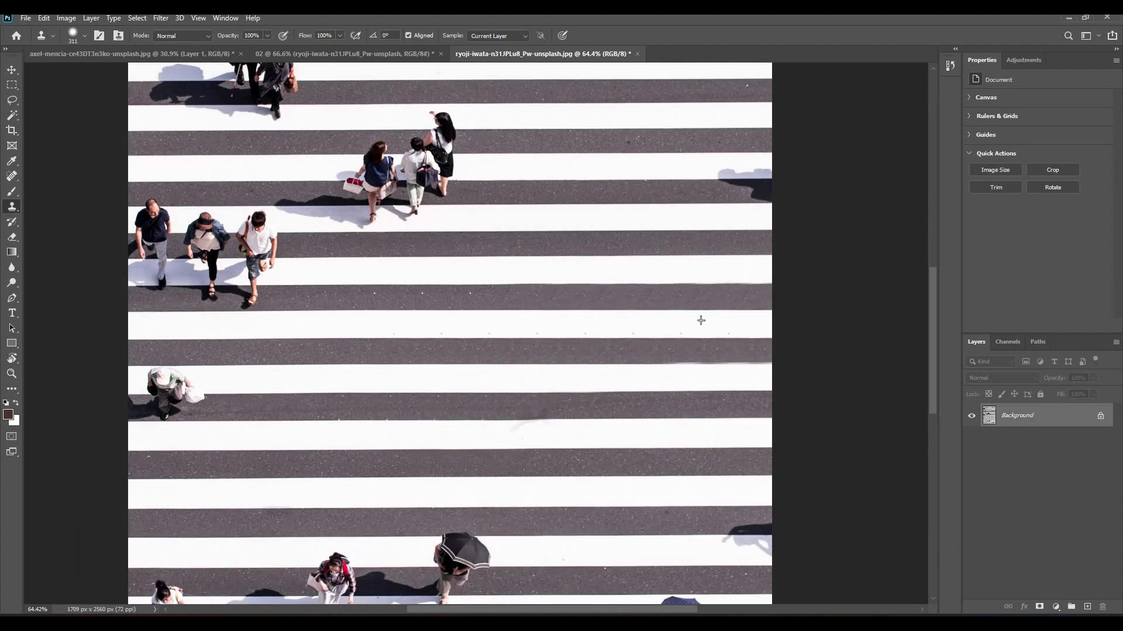
- Clone clean stripes over the black-umbrella pedestrian and the neighbouring walker in the lower part of the crosswalk
left_click_drag(511, 389, 534, 163)
left_click(618, 310, "alt")
mouse_move(495, 323)
left_mouse_down()
mouse_move(423, 360)
mouse_move(390, 336)
left_mouse_up()
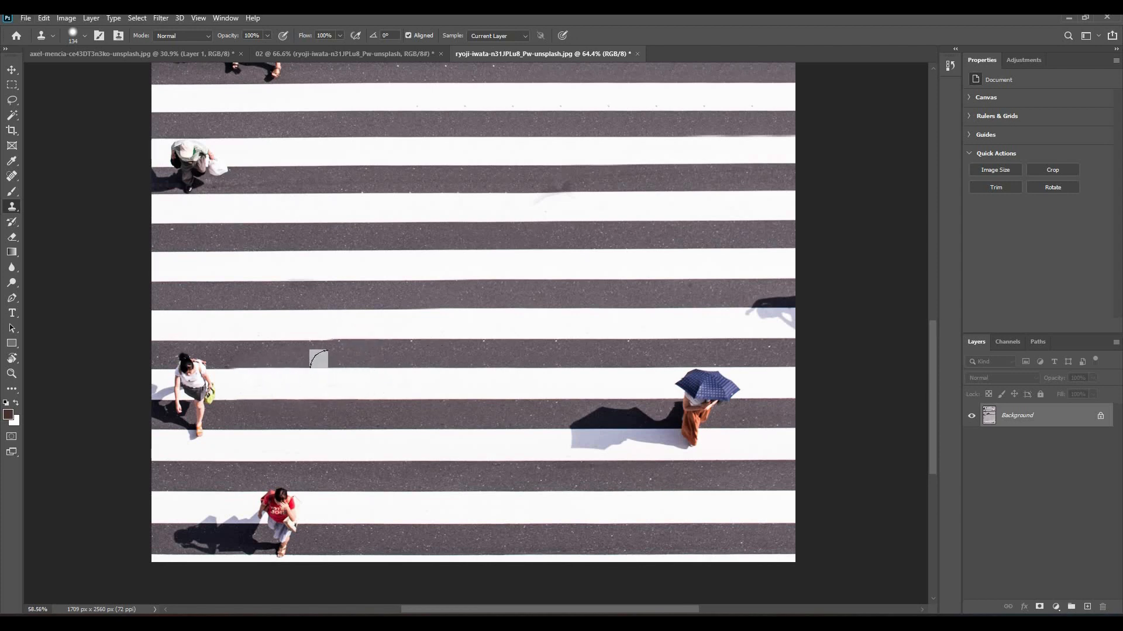
scroll(328, 367, "down", 4)
scroll(508, 340, "up", 5)
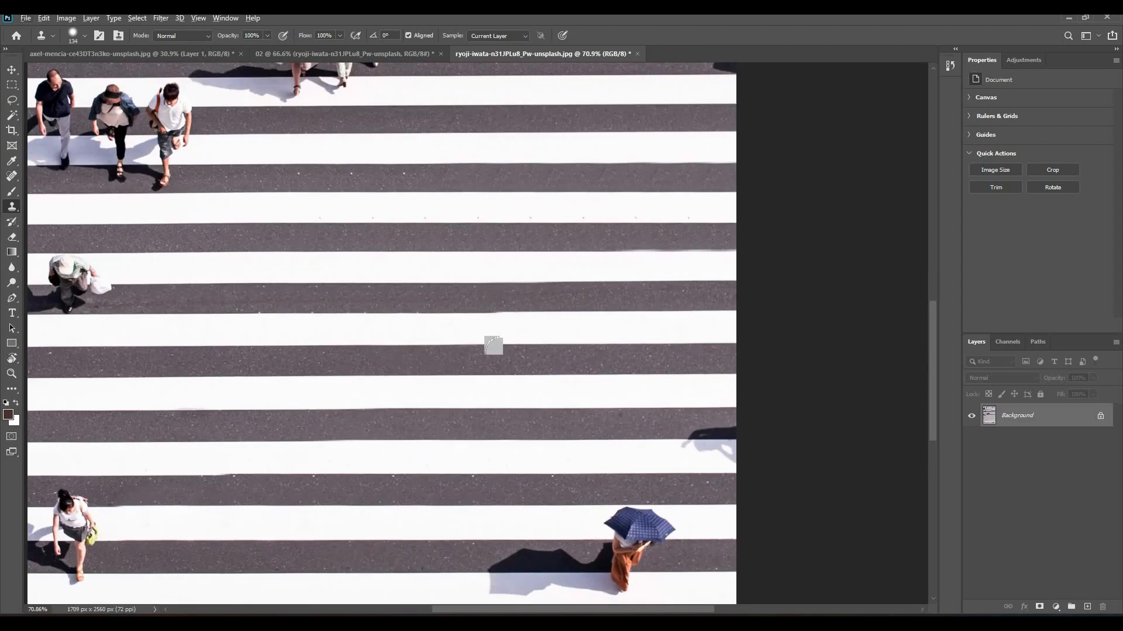
scroll(493, 345, "down", 5)
- Bring the controller cutout into the 02 document above the crosswalk photo and scale it down
left_click(11, 70)
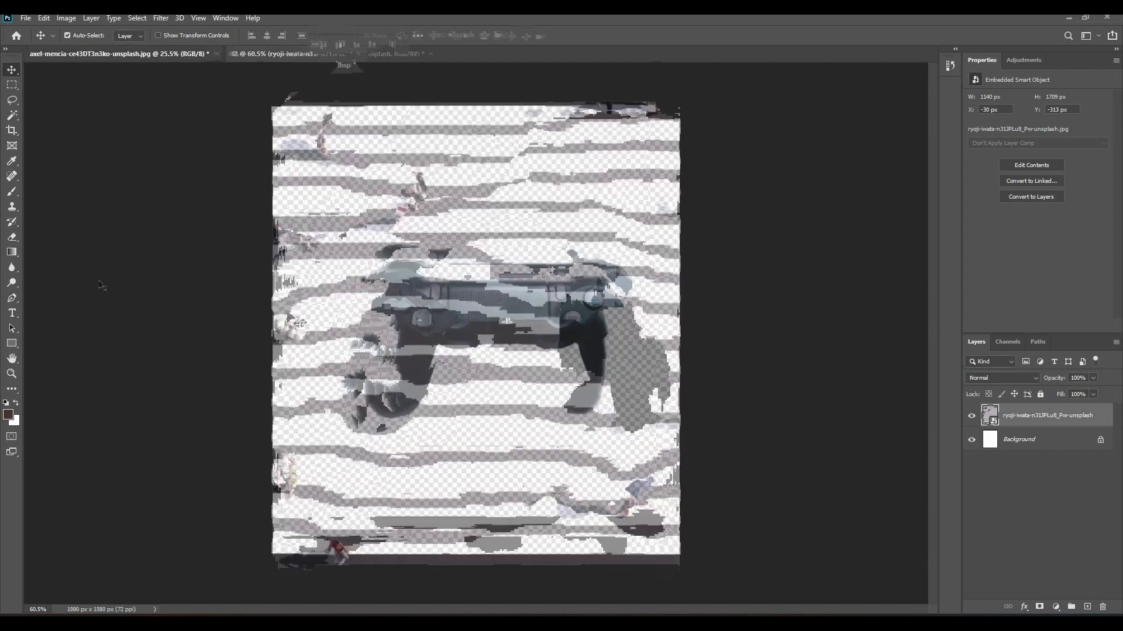
left_click_drag(281, 140, 477, 358)
key("ctrl+t")
left_click_drag(846, 162, 629, 265)
scroll(638, 294, "up", 3)
- Rotate the controller to about -24°, centre it on the crosswalk at about 37% scale, and apply the transform
left_click_drag(683, 288, 653, 230)
left_click_drag(562, 357, 566, 279)
left_click_drag(712, 411, 687, 393)
left_click_drag(585, 326, 584, 344)
left_click_drag(724, 372, 710, 341)
left_click_drag(564, 298, 576, 298)
left_click_drag(703, 391, 694, 390)
scroll(694, 390, "up", 1)
left_click_drag(524, 253, 519, 293)
left_click_drag(775, 340, 774, 334)
left_click_drag(626, 292, 617, 273)
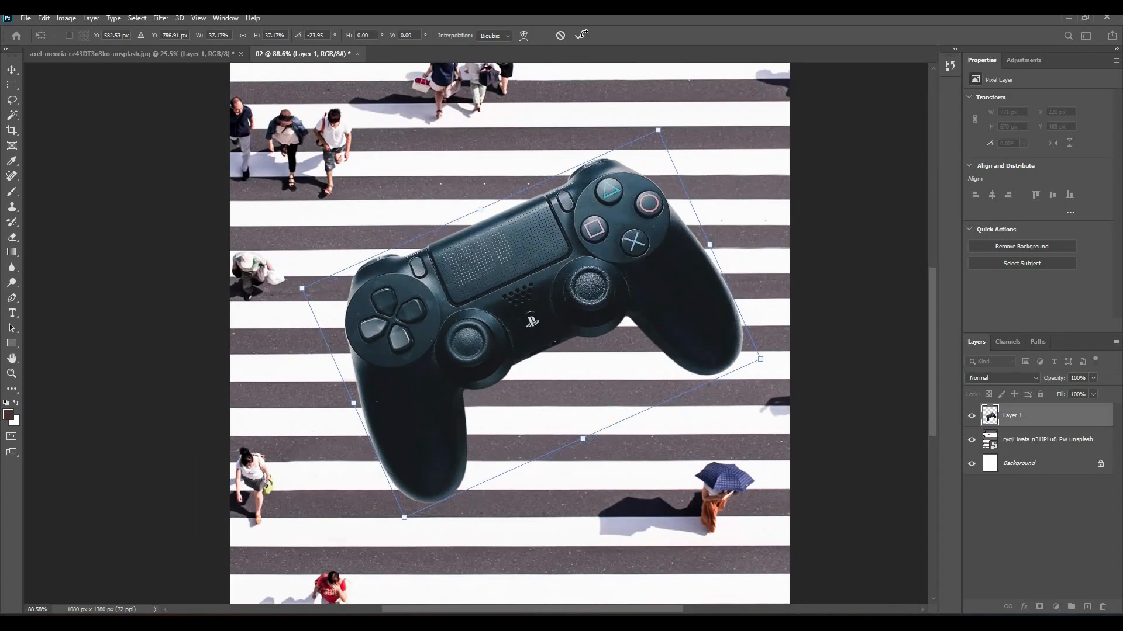
left_click(579, 35)
- Add a drop shadow to the controller layer and set its color to black
left_click(1024, 607)
left_click(1052, 600)
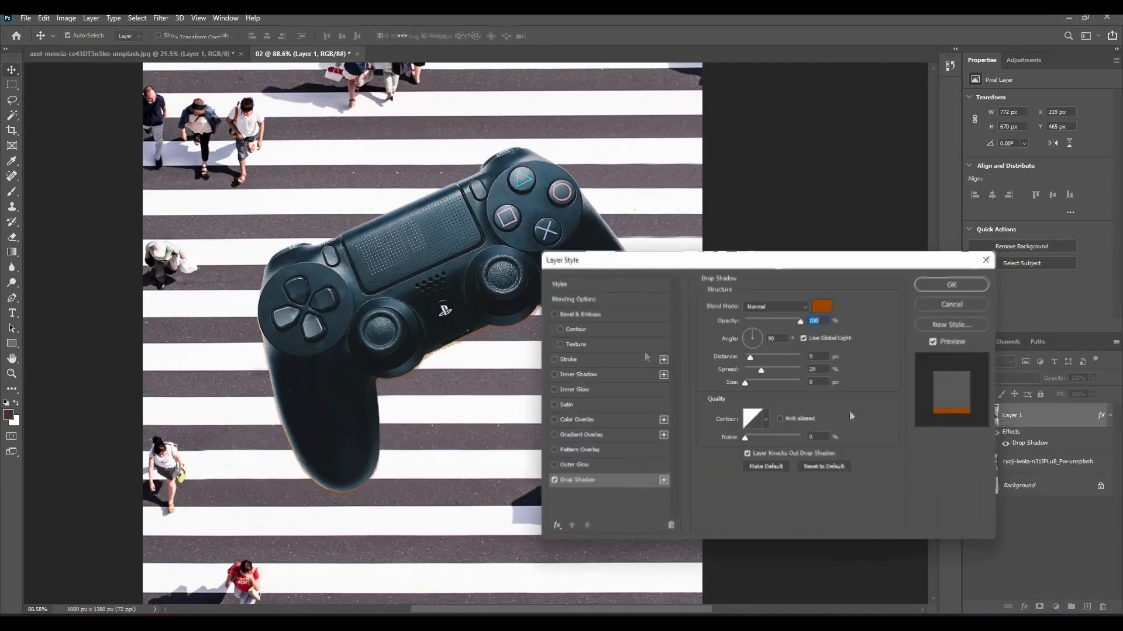
left_click_drag(749, 246, 863, 226)
left_click(929, 285)
key("Return")
- Increase the drop shadow's distance and lower its light angle to 73°
left_click_drag(862, 304, 864, 330)
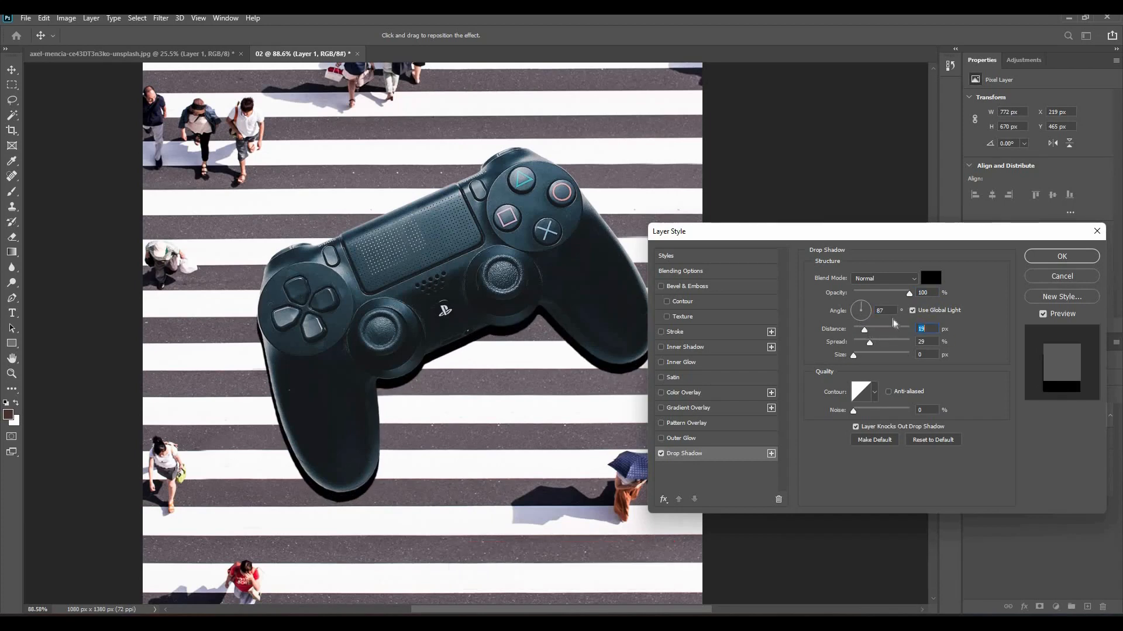
key("Down")
key("Down")
key("Down")
key("Down")
key("Down")
key("Down")
key("Down")
key("Down")
key("Down")
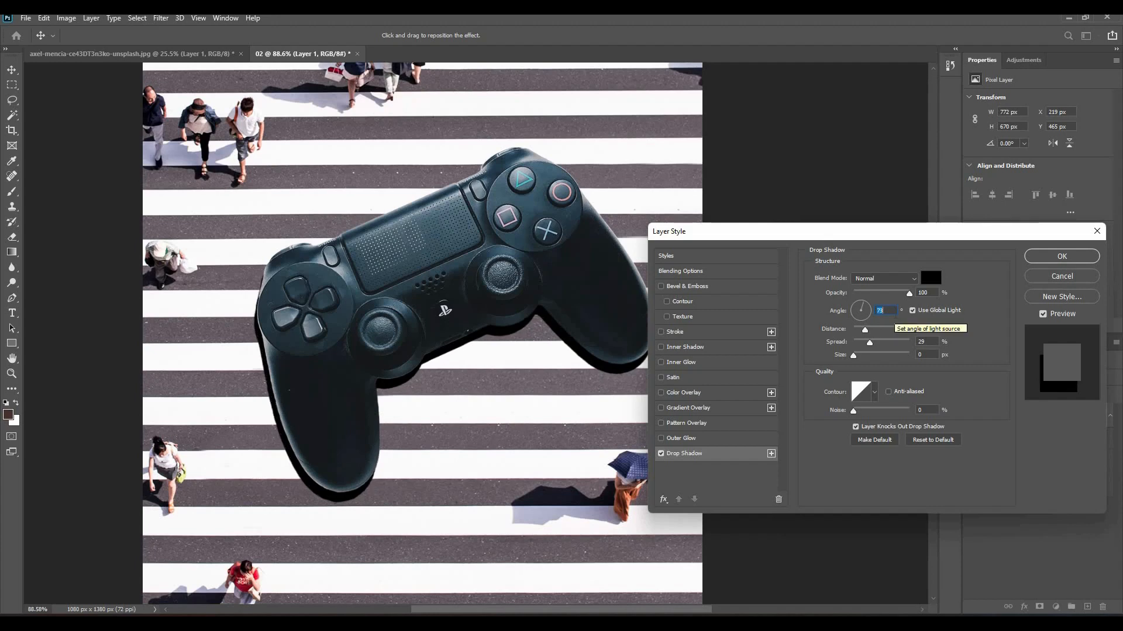
- Set the drop shadow to 81% opacity, 67° angle, 11 px distance and 13 px size, and apply it
left_click_drag(910, 298, 902, 297)
mouse_move(854, 356)
left_mouse_down()
mouse_move(865, 363)
mouse_move(863, 333)
mouse_move(859, 355)
left_mouse_up()
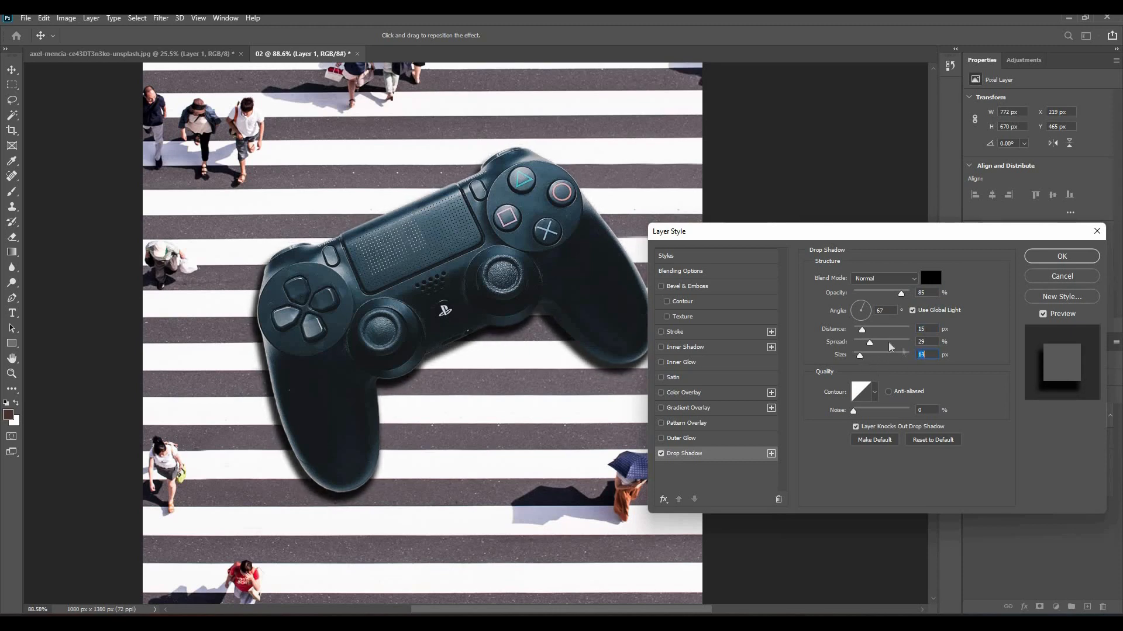
left_click_drag(901, 296, 894, 304)
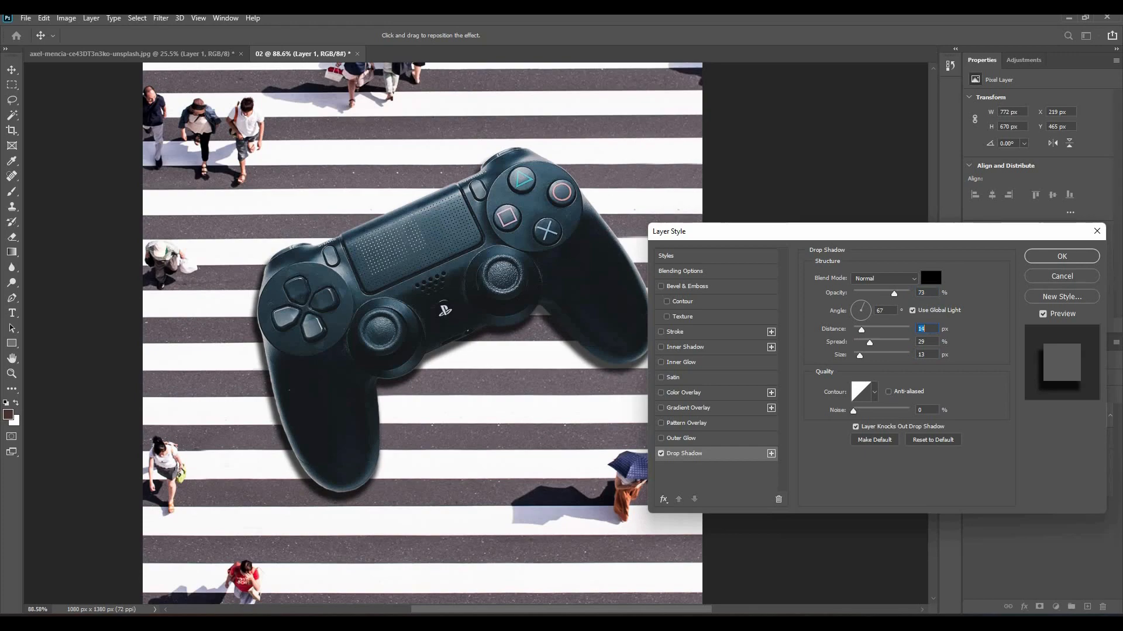
key("Down")
key("Down")
key("Down")
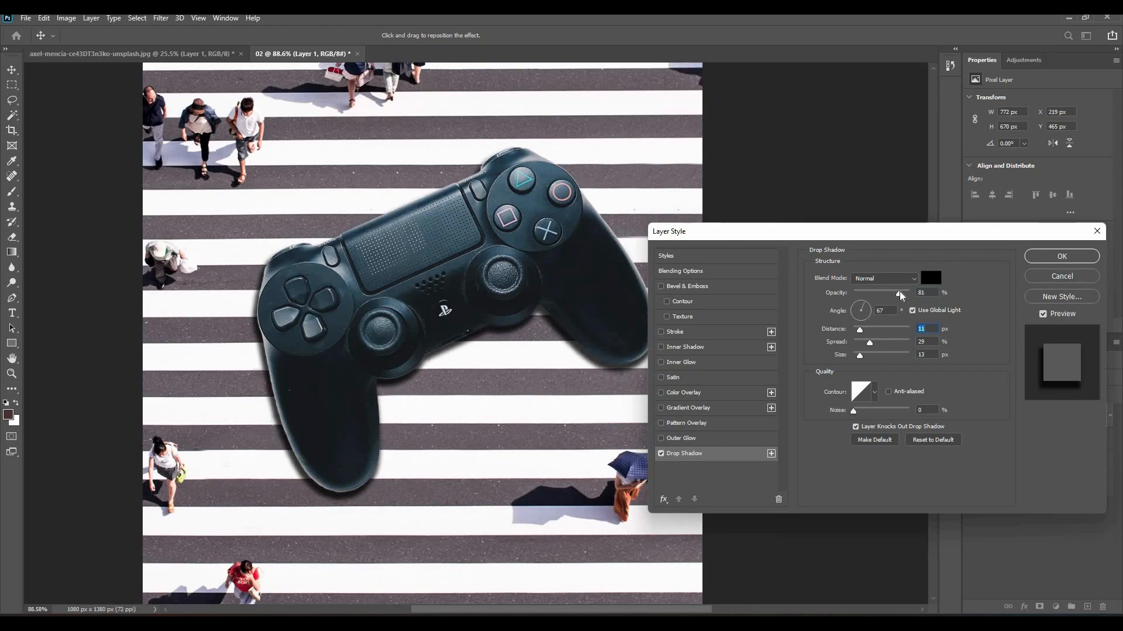
left_click(1046, 260)
- Create a new empty layer above the controller layer and clip it to the controller
scroll(725, 374, "down", 2)
left_click(551, 438)
scroll(550, 442, "up", 4)
scroll(548, 444, "down", 2)
scroll(549, 445, "up", 2)
left_click(1018, 420)
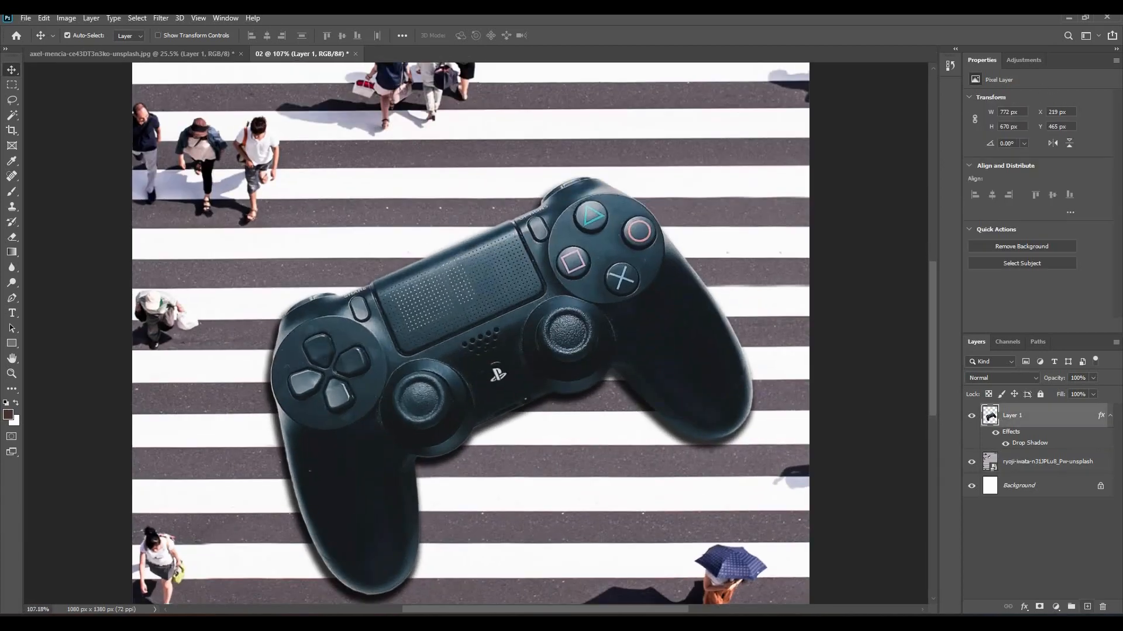
left_click(1087, 607)
scroll(649, 444, "up", 4)
scroll(659, 327, "down", 3)
scroll(659, 264, "up", 2)
left_click(1017, 440)
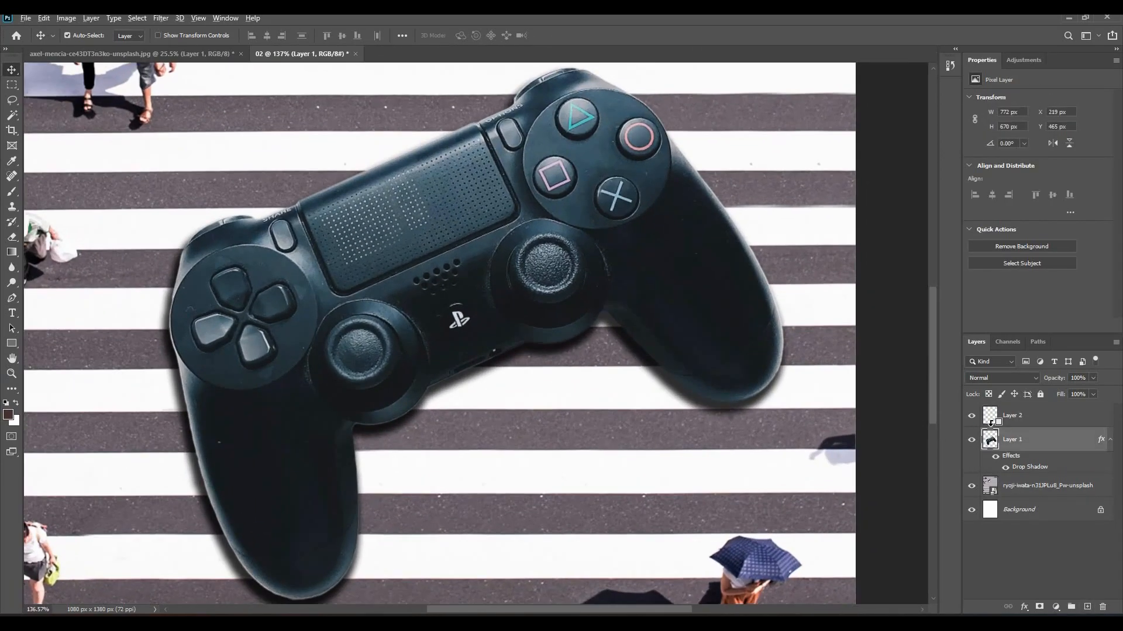
key("alt+bracketright")
- Prepare a Soft Round brush with black as the foreground color for the clipped layer
key("b")
scroll(509, 309, "down", 2)
right_click(515, 307)
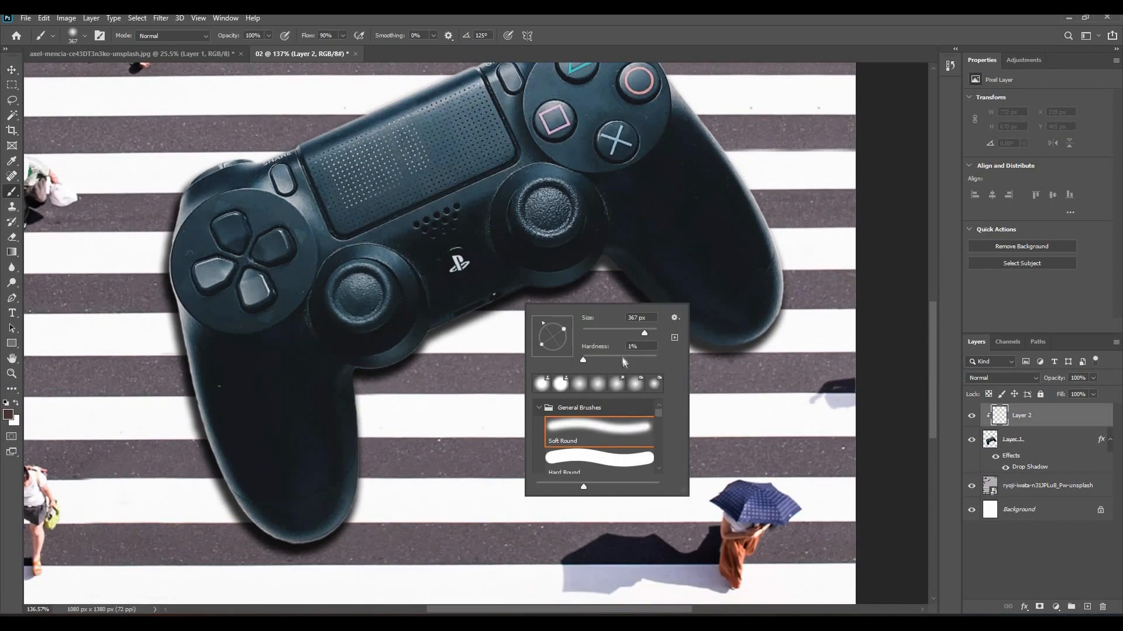
left_click(8, 415)
left_click(814, 423)
left_click(1073, 272)
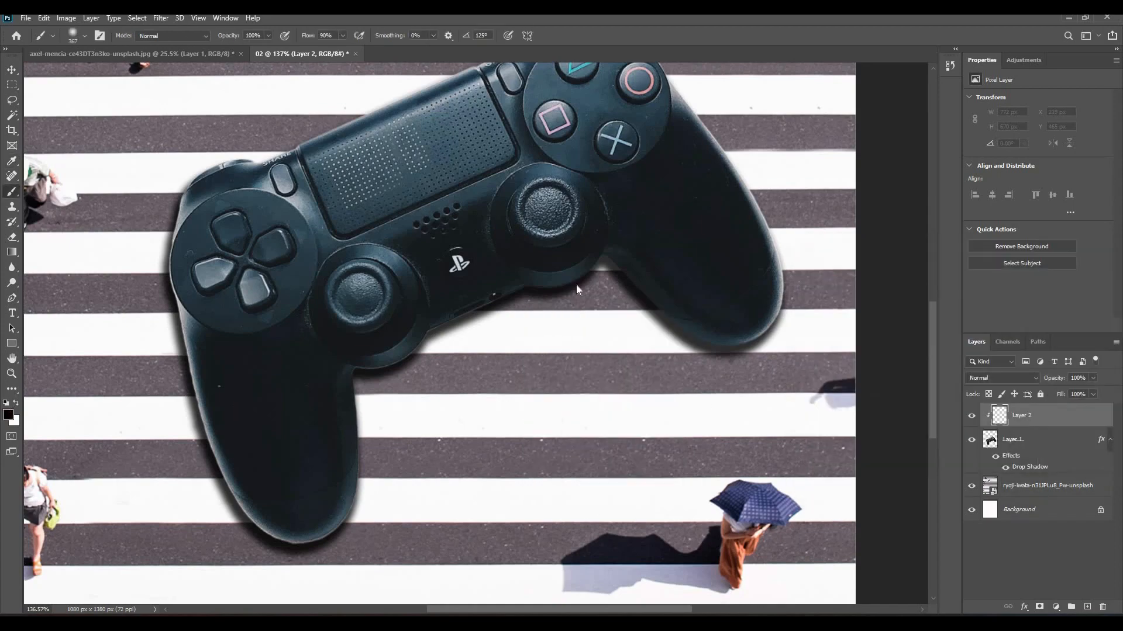
- Resize the soft brush to 252 px, try shading dabs beneath the right thumbstick, and undo them
right_click(590, 297)
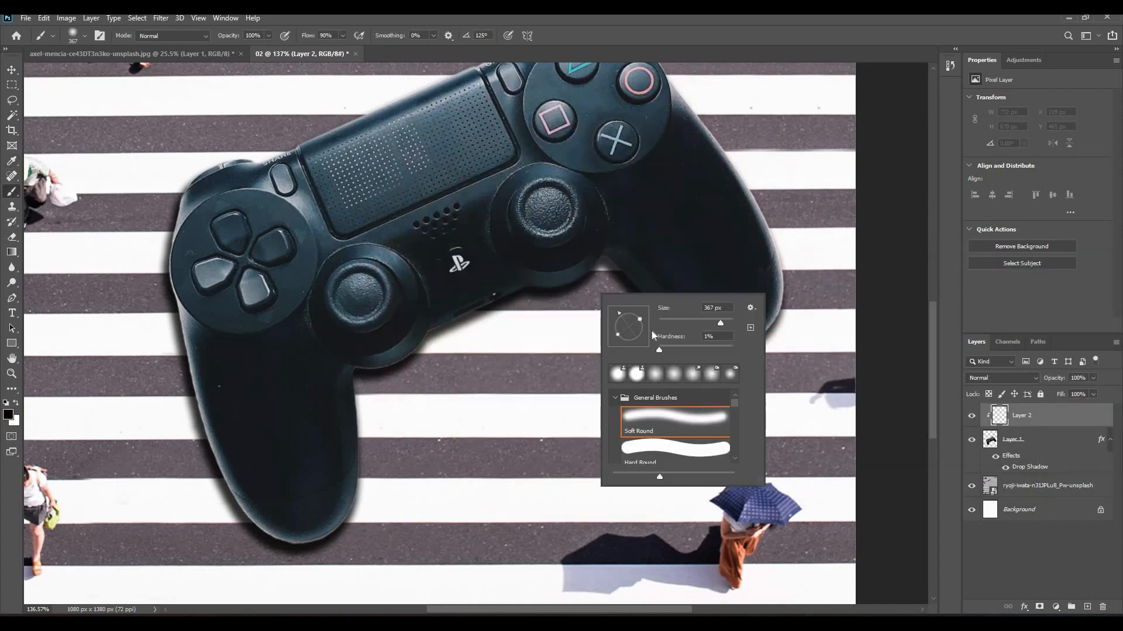
left_click(540, 337)
key("ctrl+z")
right_click(573, 342)
left_click_drag(687, 375, 697, 375)
right_click(553, 310)
right_click(490, 316)
left_click(543, 287)
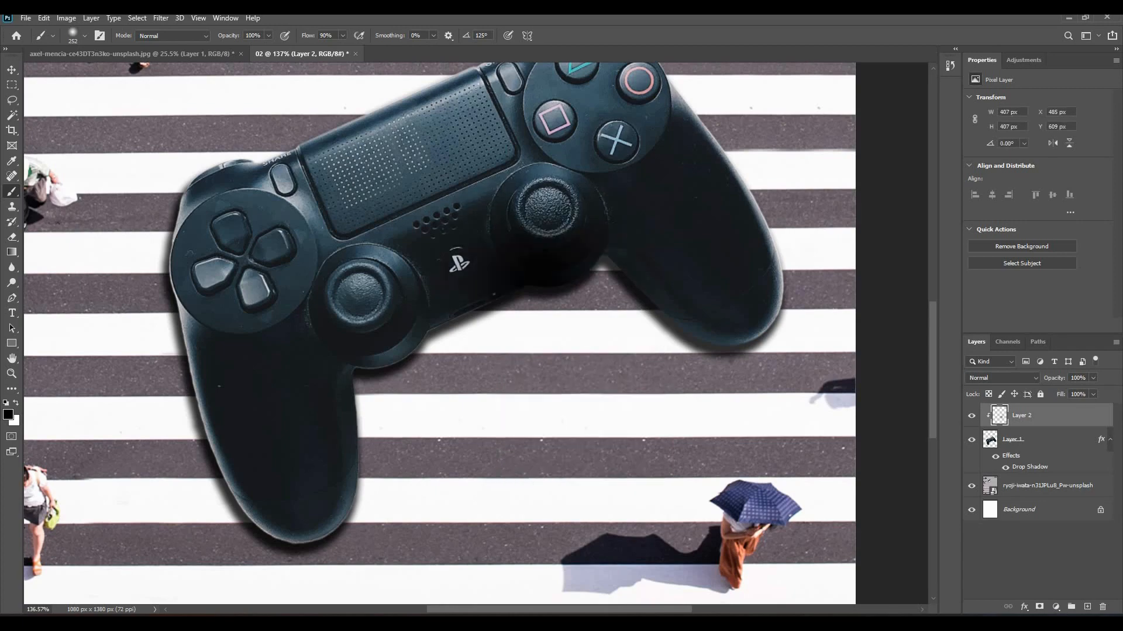
key("ctrl+z")
- Paint soft black shading along the controller's left grip on the clipped layer
scroll(569, 313, "down", 2)
scroll(569, 313, "left", 4)
scroll(526, 310, "down", 1)
scroll(409, 263, "up", 1)
left_click_drag(331, 207, 397, 489)
scroll(398, 485, "down", 1)
scroll(579, 333, "down", 1)
left_click_drag(437, 447, 487, 529)
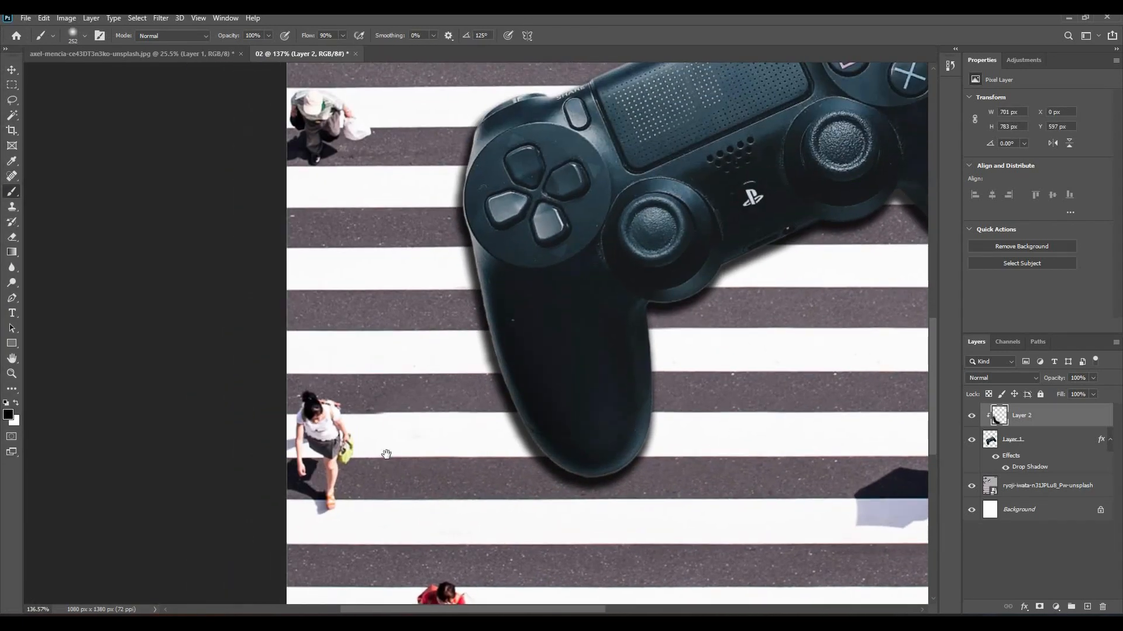
left_click_drag(387, 454, 408, 550)
left_click_drag(407, 325, 418, 410)
mouse_move(371, 413)
left_mouse_down()
mouse_move(371, 376)
mouse_move(183, 332)
left_mouse_up()
- Reduce the brush to 158 px and touch up the shading near the controller's lower inner edge
scroll(735, 367, "up", 4)
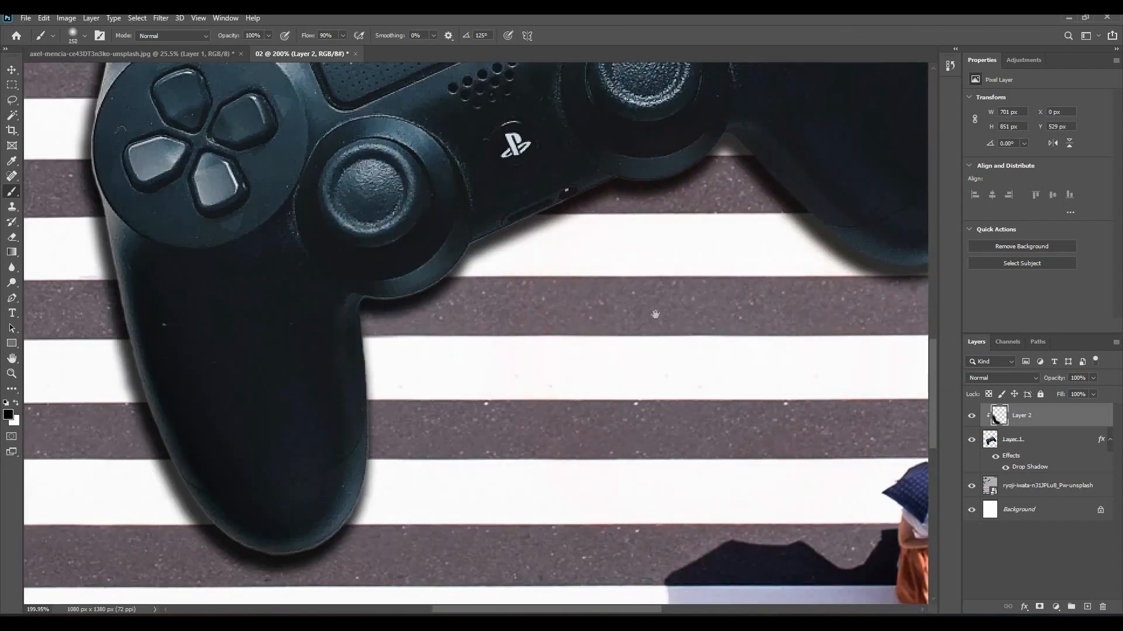
left_click_drag(655, 314, 532, 330)
scroll(628, 380, "up", 2)
key("bracketleft")
key("bracketleft")
left_click_drag(626, 376, 625, 368)
scroll(623, 369, "down", 3)
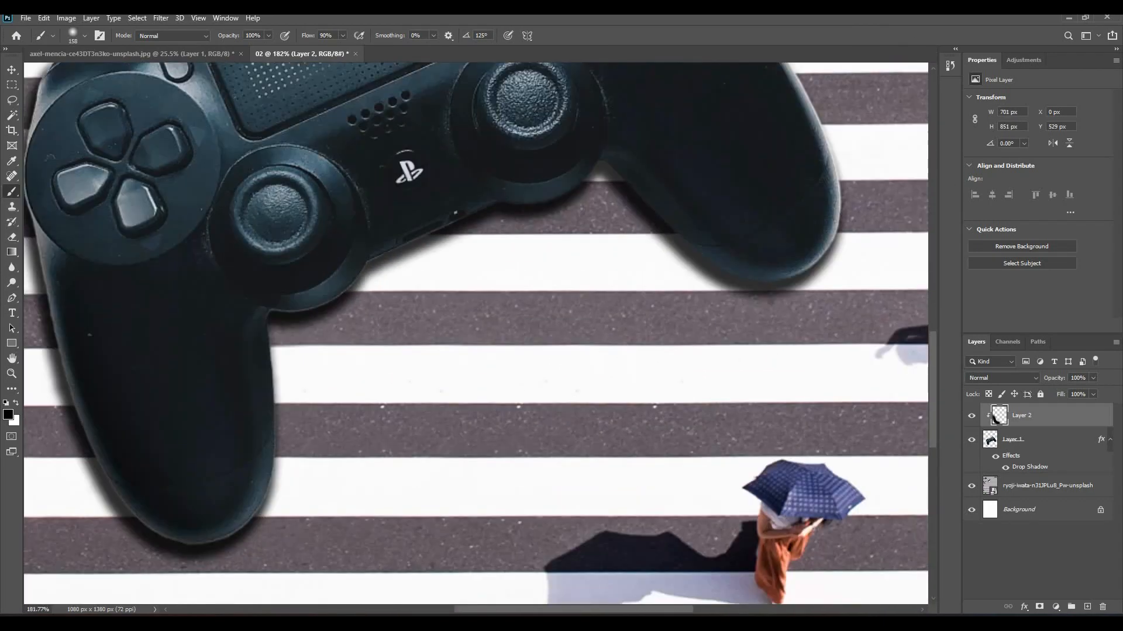
- Paint soft black shading along the underside of the right grip, using a brush size of 228 px
left_click_drag(696, 310, 845, 316)
scroll(569, 194, "up", 2)
left_click_drag(601, 332, 643, 332)
scroll(489, 439, "down", 6)
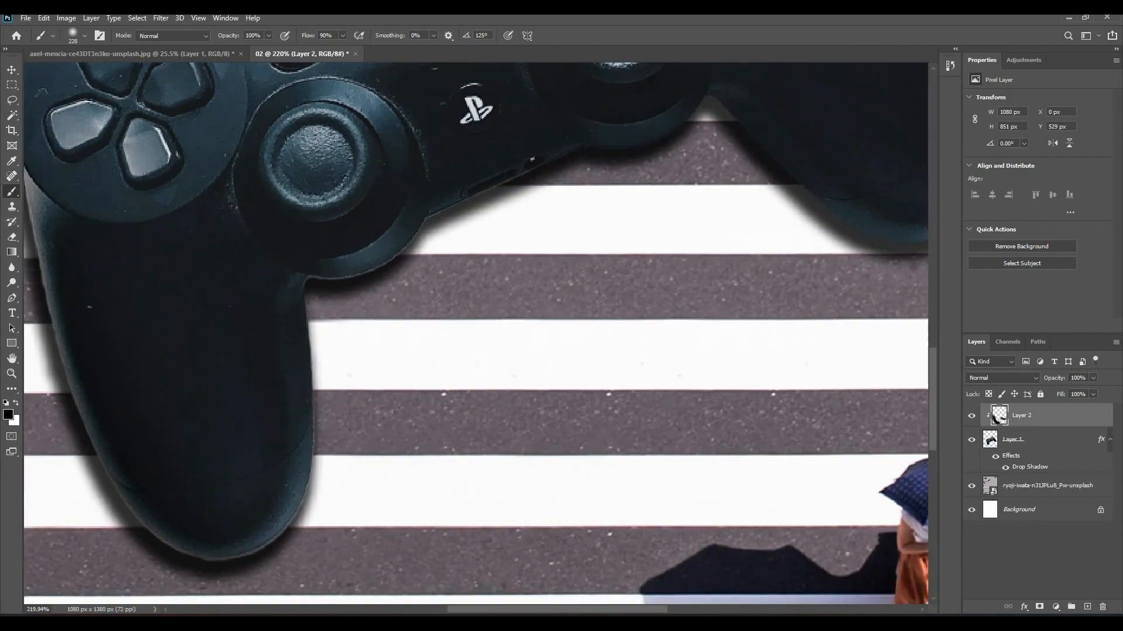
scroll(606, 380, "up", 2)
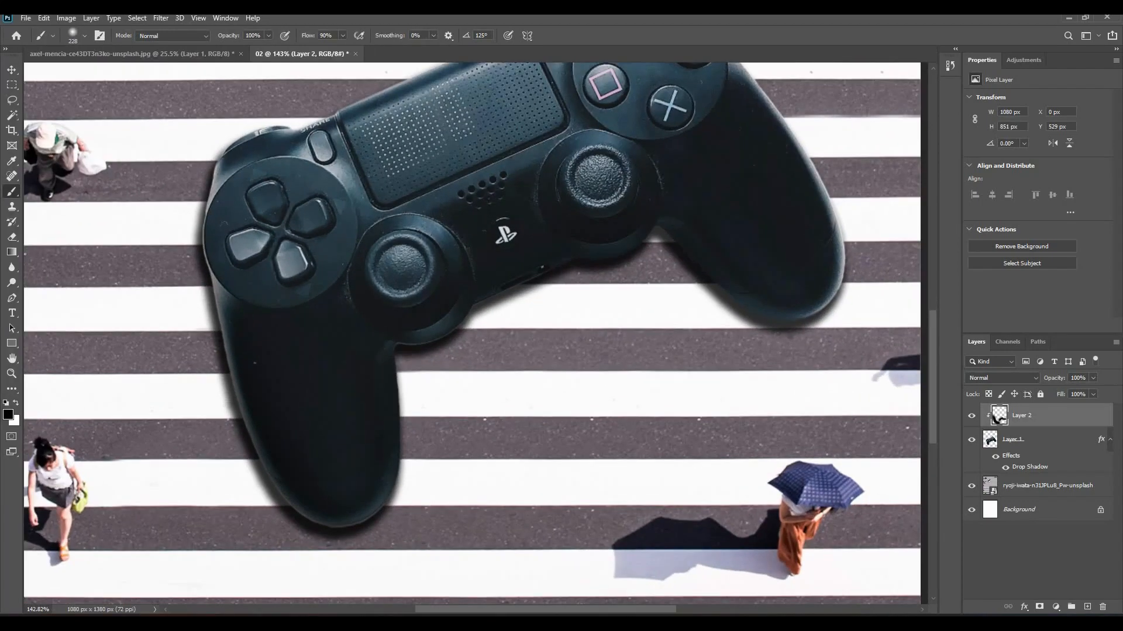
- Change the clipped shading layer's blend mode to Multiply
scroll(596, 333, "down", 3)
key("v")
left_click(1001, 378)
left_click(994, 362)
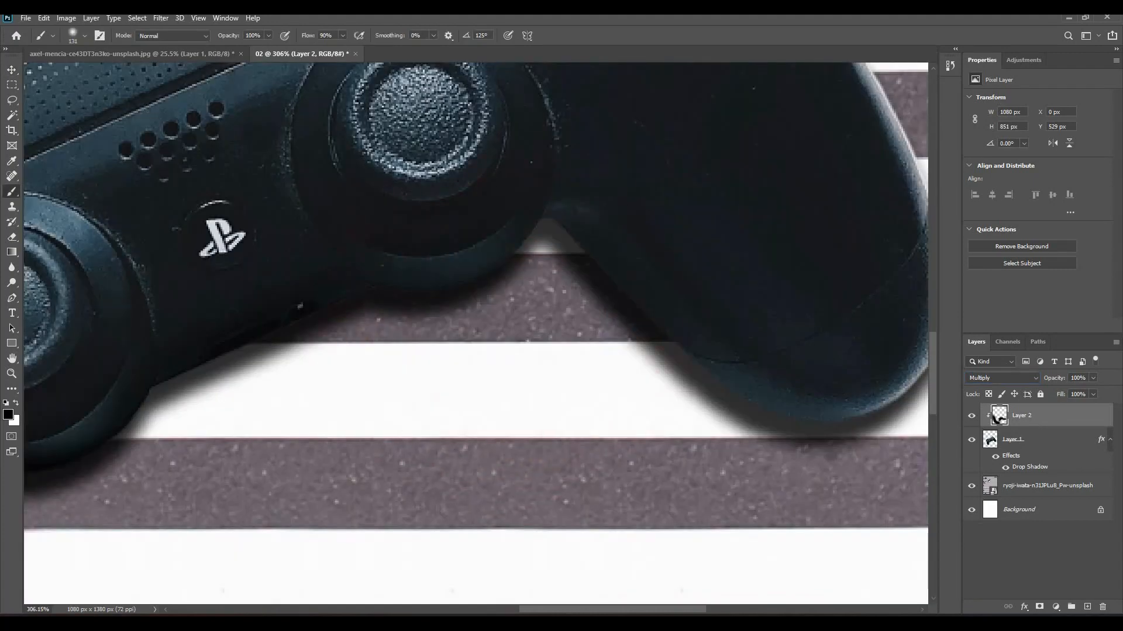
- Paint more soft black shading along the controller's edges with a brush of about 197 px and set the shading layer's opacity to 70%
scroll(526, 342, "down", 3)
left_click_drag(521, 356, 572, 311)
mouse_move(648, 415)
left_mouse_down()
mouse_move(592, 392)
mouse_move(622, 404)
left_mouse_up()
scroll(590, 393, "down", 1)
scroll(619, 421, "down", 1)
left_click_drag(503, 475, 507, 425)
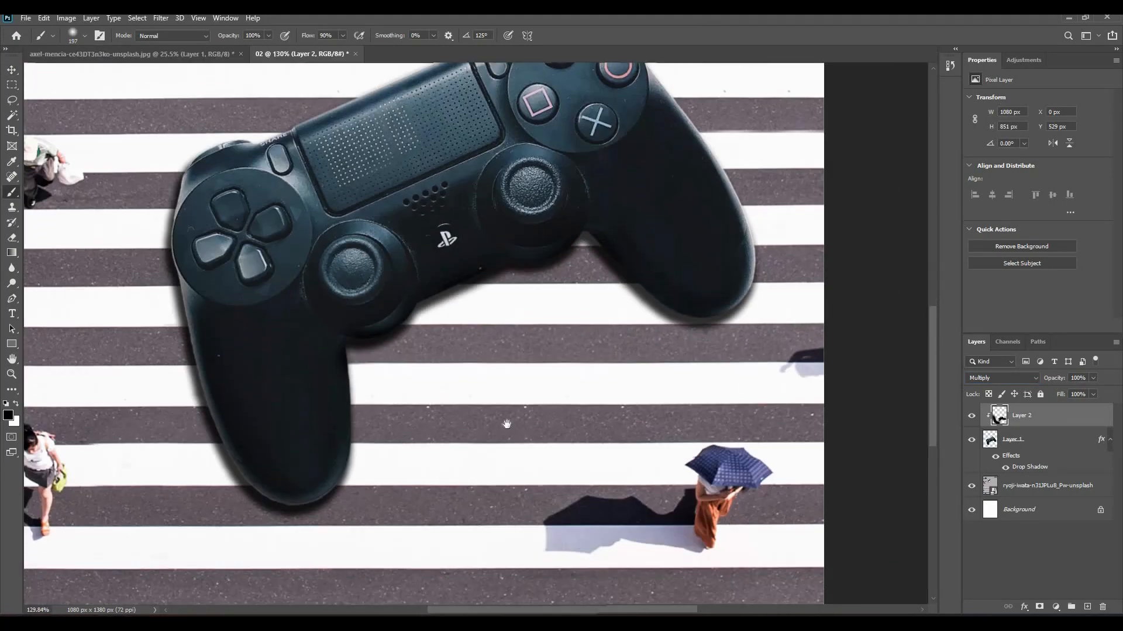
scroll(507, 424, "down", 1)
scroll(409, 409, "up", 1)
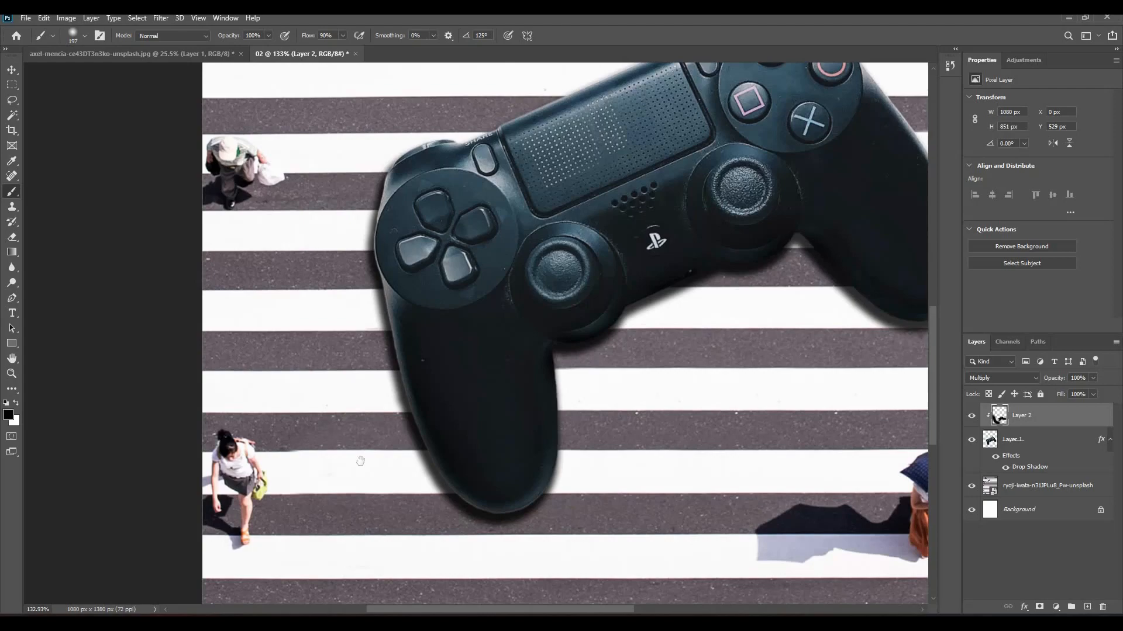
left_click_drag(360, 461, 454, 514)
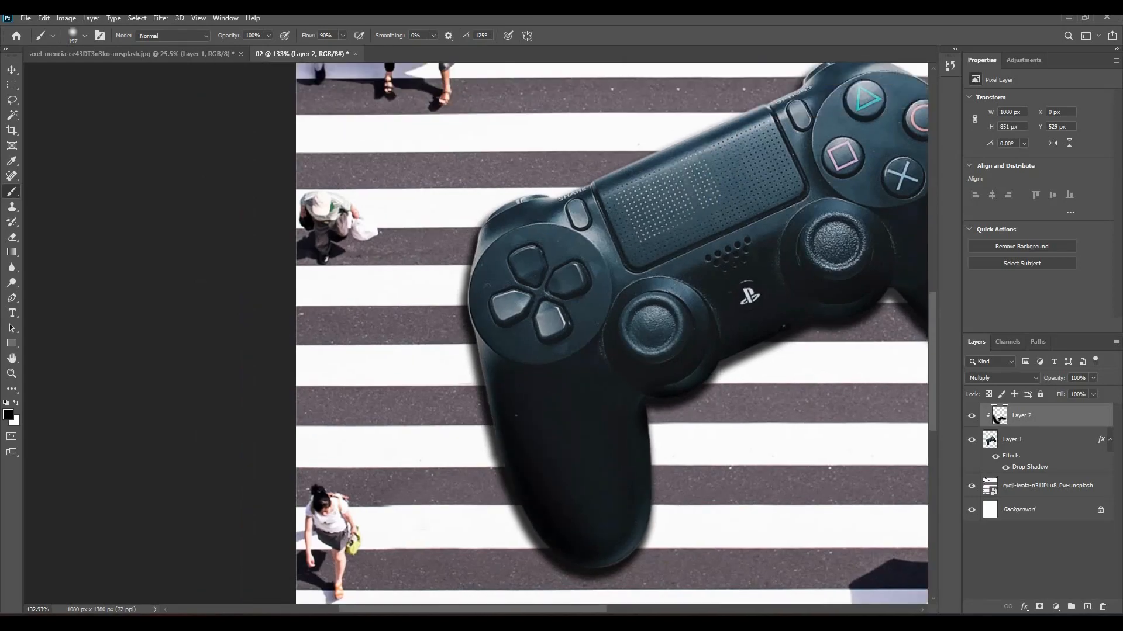
left_click_drag(405, 377, 421, 377)
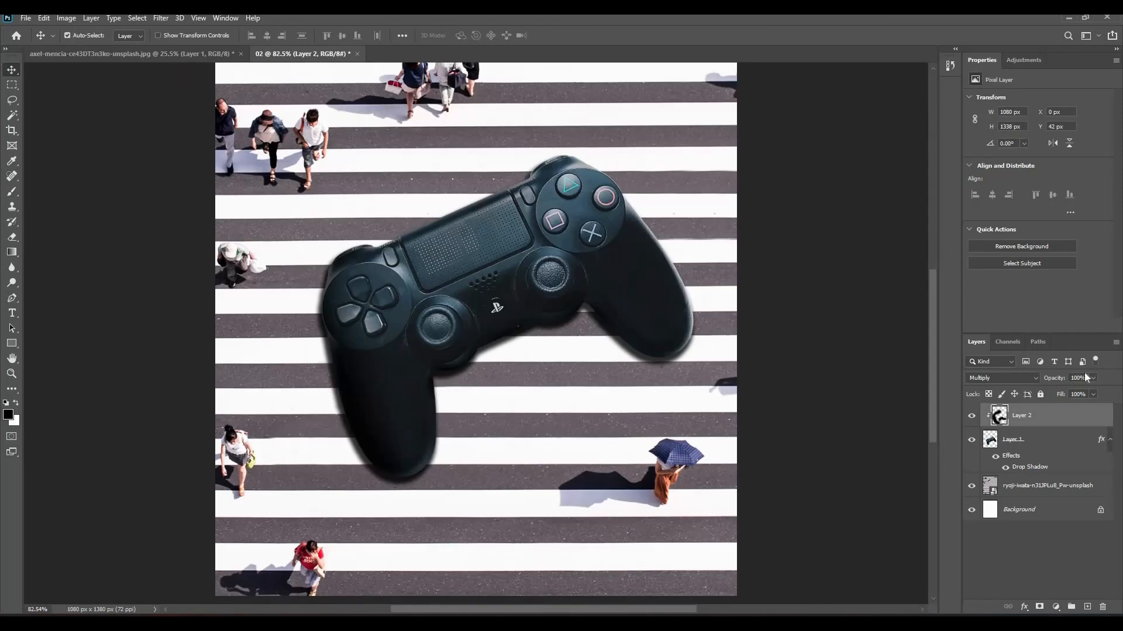
type("70")
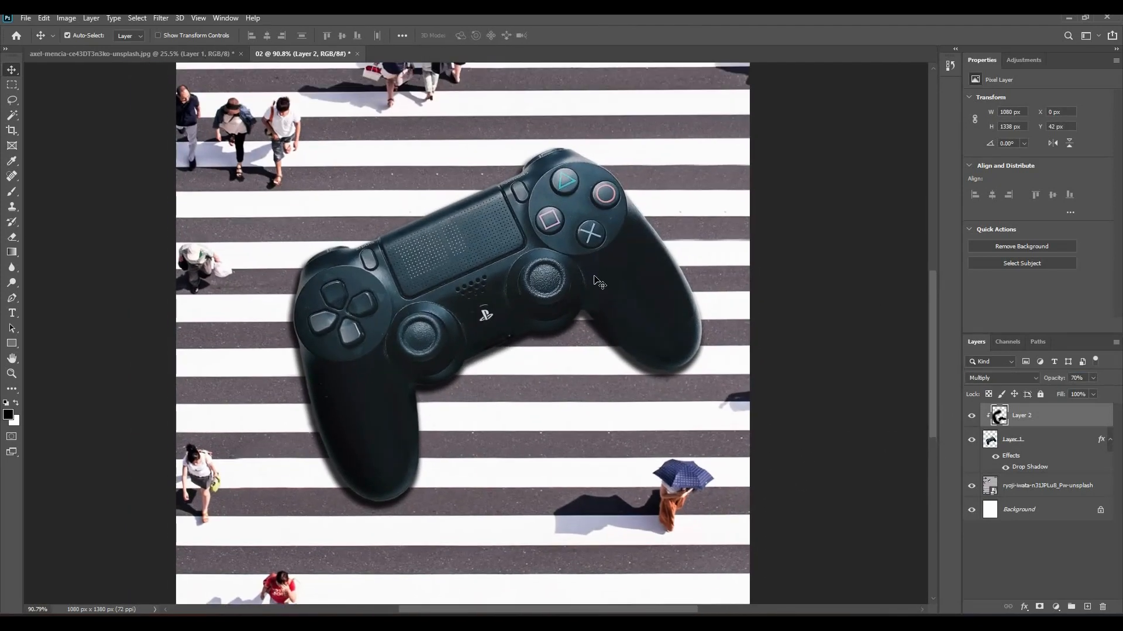
- Apply Color Balance to the controller layer, adjusting the midtones on the yellow-blue axis
left_click(550, 292)
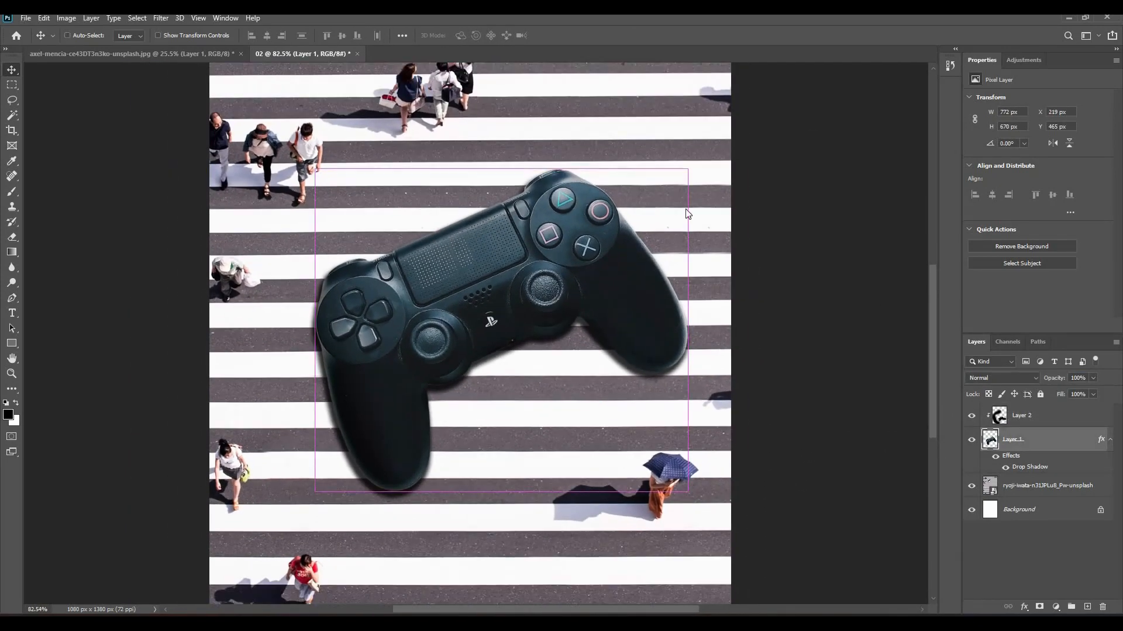
key("ctrl+b")
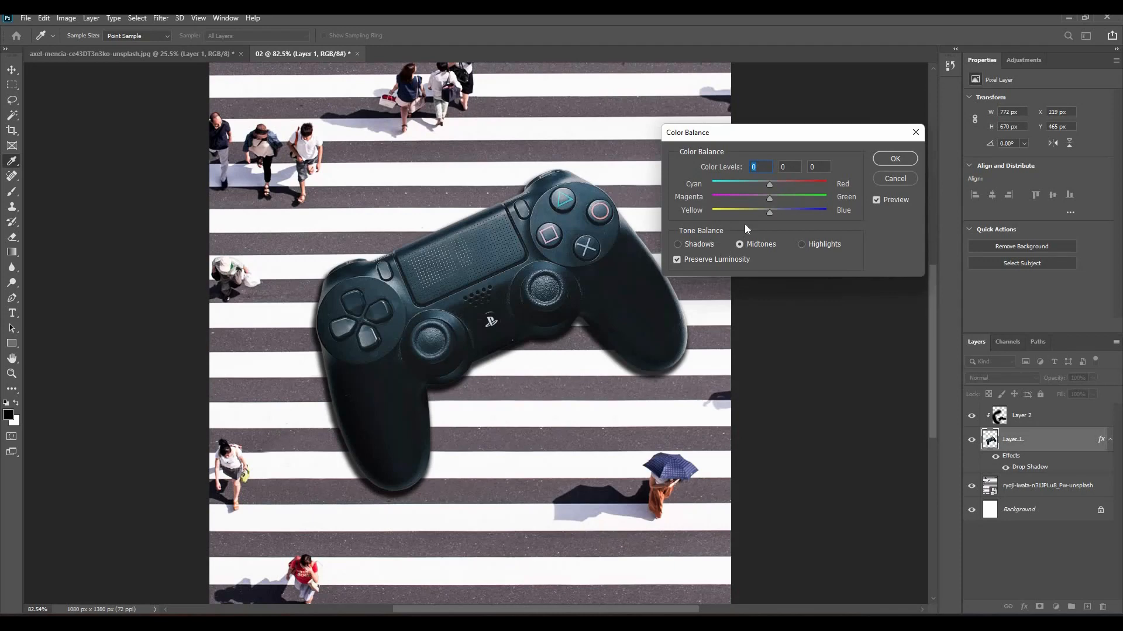
left_click_drag(775, 212, 766, 211)
left_click(875, 159)
key("v")
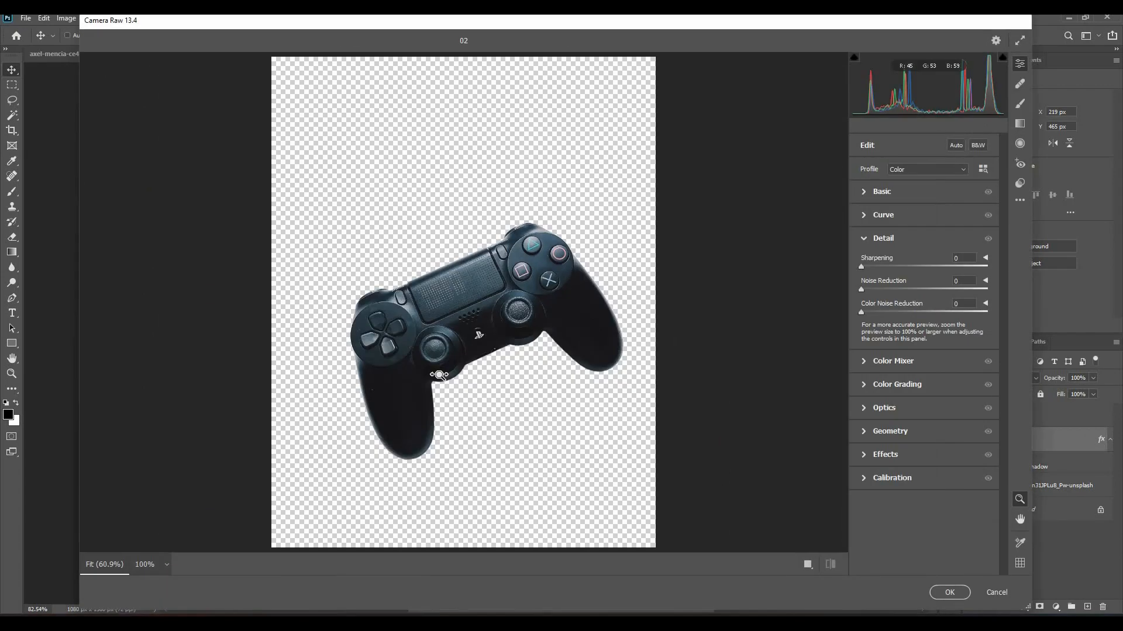
- Apply Camera Raw to the controller with Exposure +0.20, Contrast +31, Highlights +47, Texture +20 and Clarity +17
left_click_drag(477, 385, 825, 221)
left_click(864, 194)
left_click_drag(608, 299, 701, 301)
left_click_drag(924, 320, 954, 321)
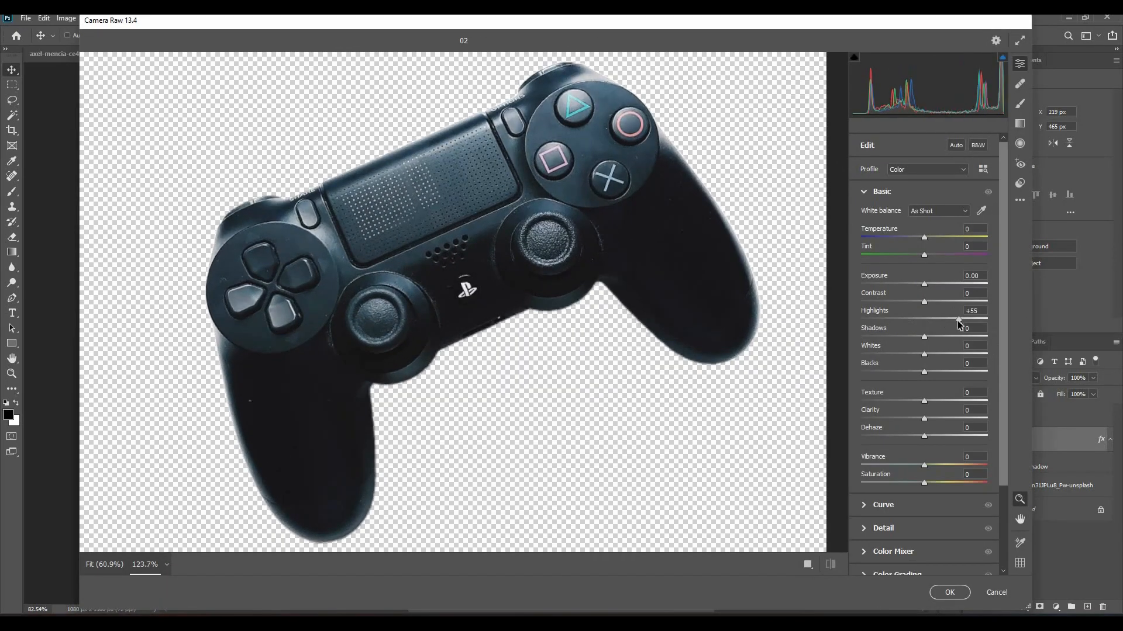
left_click_drag(929, 284, 943, 302)
left_click_drag(924, 418, 934, 418)
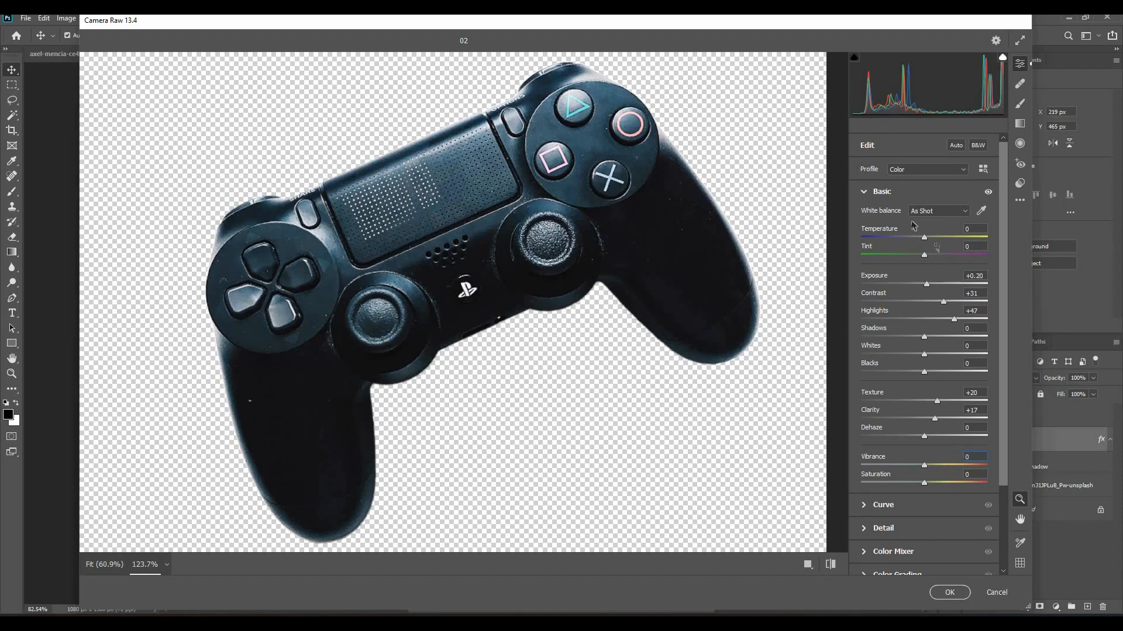
left_click(950, 592)
scroll(534, 393, "down", 2)
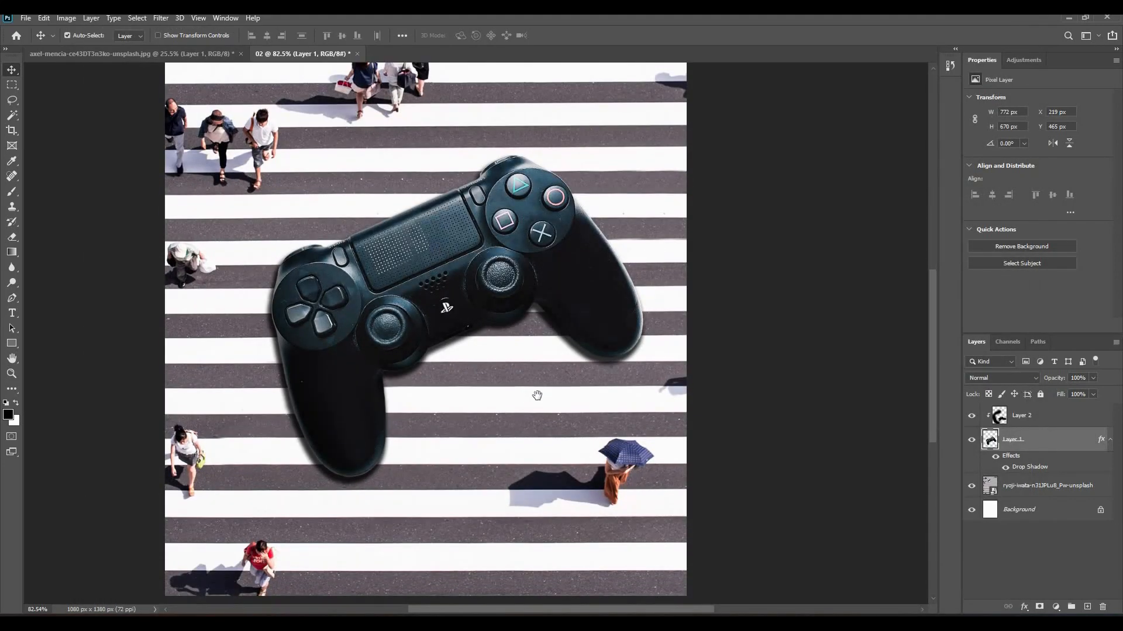
- Add a clipped layer above the controller and paint soft white highlights along the right grip's outer edge with a large brush
left_click(1086, 608)
key("b")
scroll(642, 214, "up", 3)
scroll(502, 234, "down", 3)
scroll(505, 204, "up", 3)
key("x")
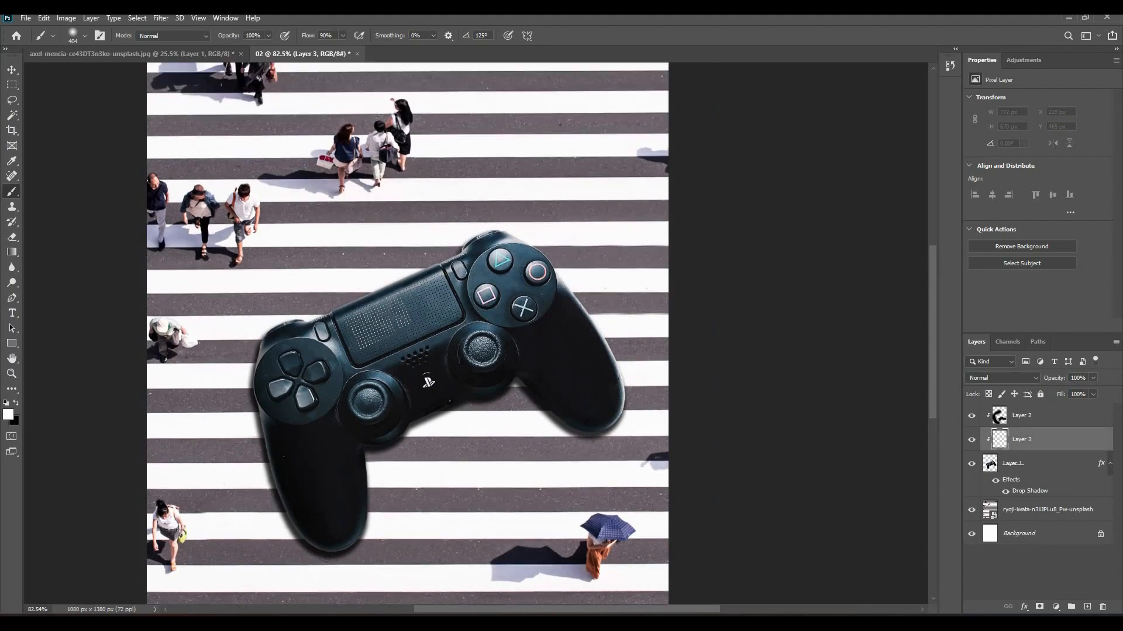
scroll(514, 155, "up", 2)
left_click(661, 362)
mouse_move(584, 327)
left_mouse_down()
mouse_move(554, 322)
mouse_move(575, 302)
mouse_move(636, 345)
left_mouse_up()
left_click(591, 225)
scroll(431, 333, "down", 3)
key("v")
- Duplicate the controller layer beneath the original and replace the copy's drop shadow with a black Color Overlay
left_click_drag(446, 335, 417, 291)
scroll(579, 351, "down", 1)
scroll(509, 346, "up", 1)
left_click_drag(1043, 463, 1102, 608)
left_click(1025, 607)
left_click(1025, 608)
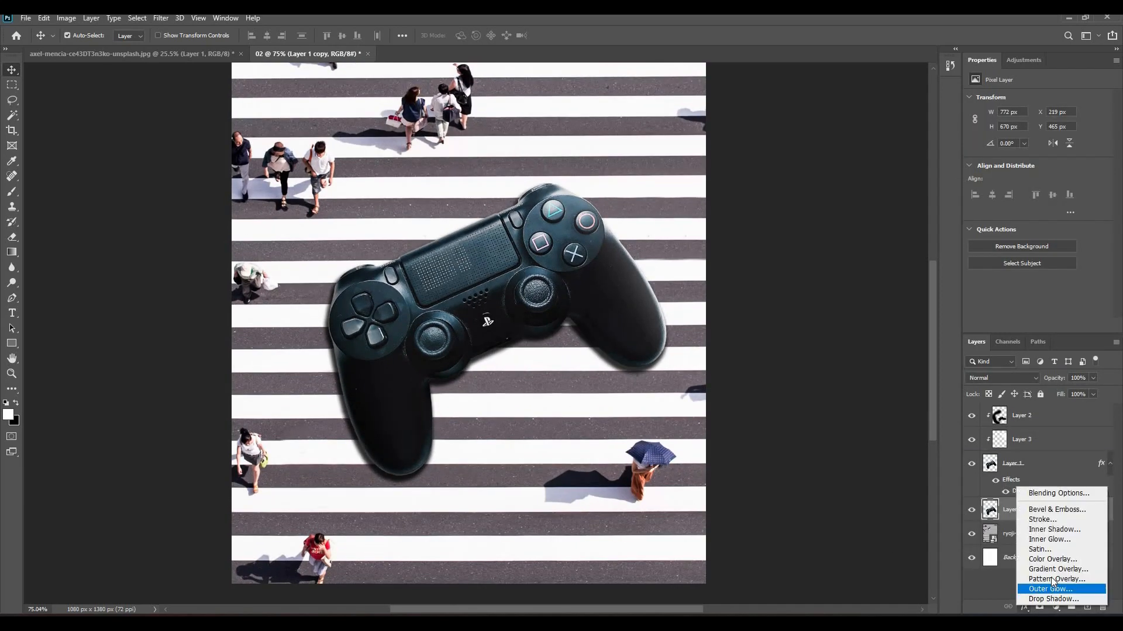
left_click(1053, 559)
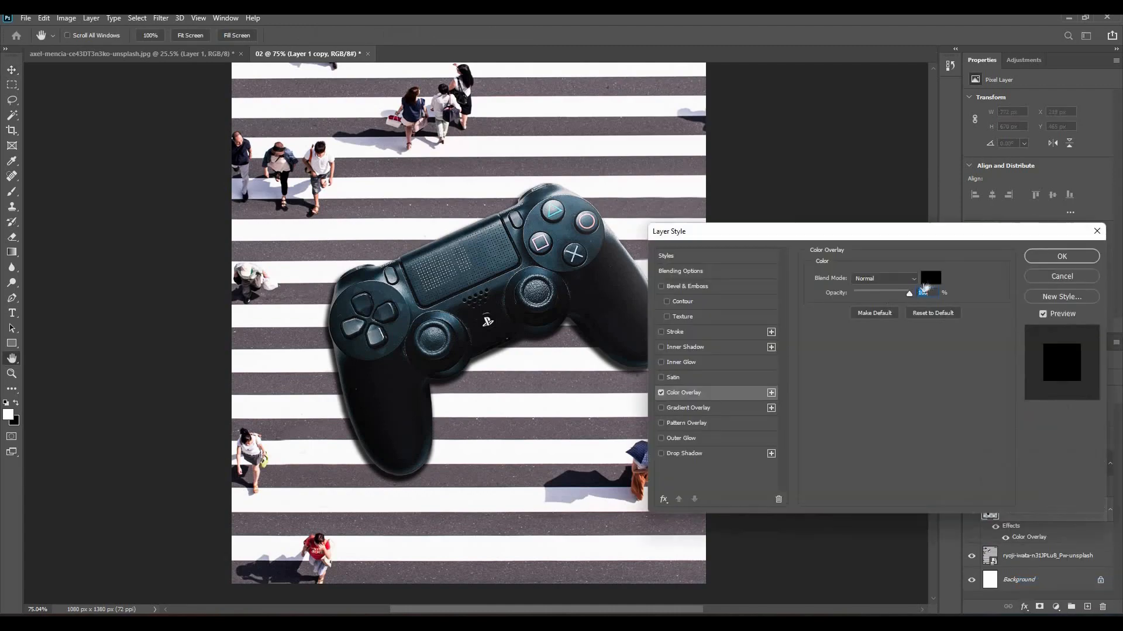
left_click(1062, 257)
- Skew the black copy's upper-left corner outward by about 31.2° to form a cast shadow
key("ctrl+0")
key("ctrl+t")
right_click(422, 322)
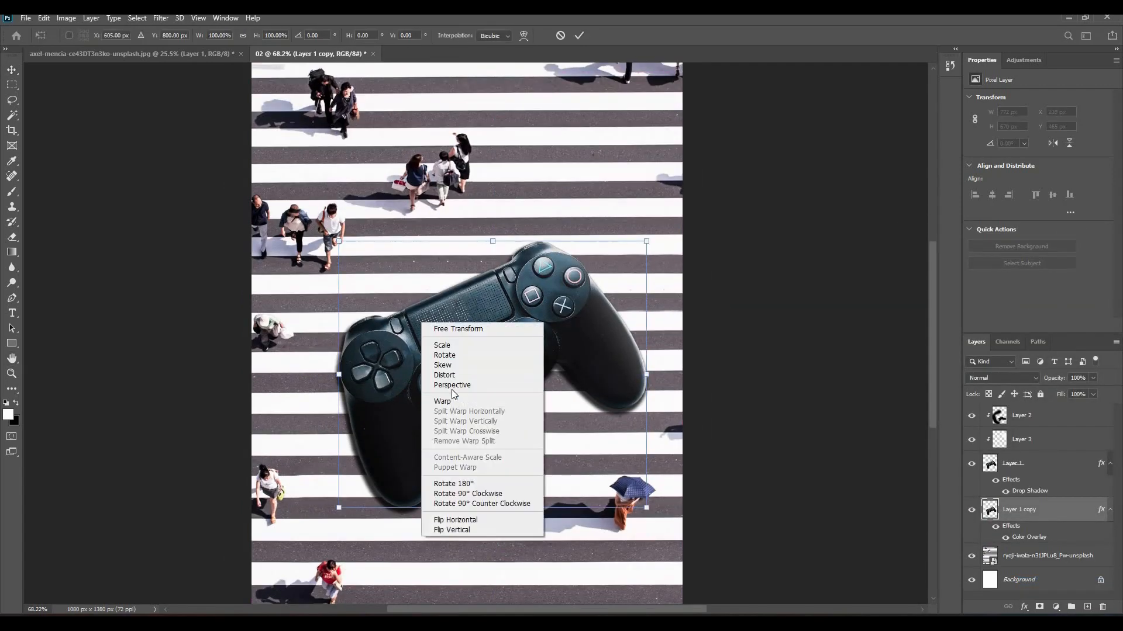
left_click(442, 365)
left_click_drag(339, 241, 212, 155)
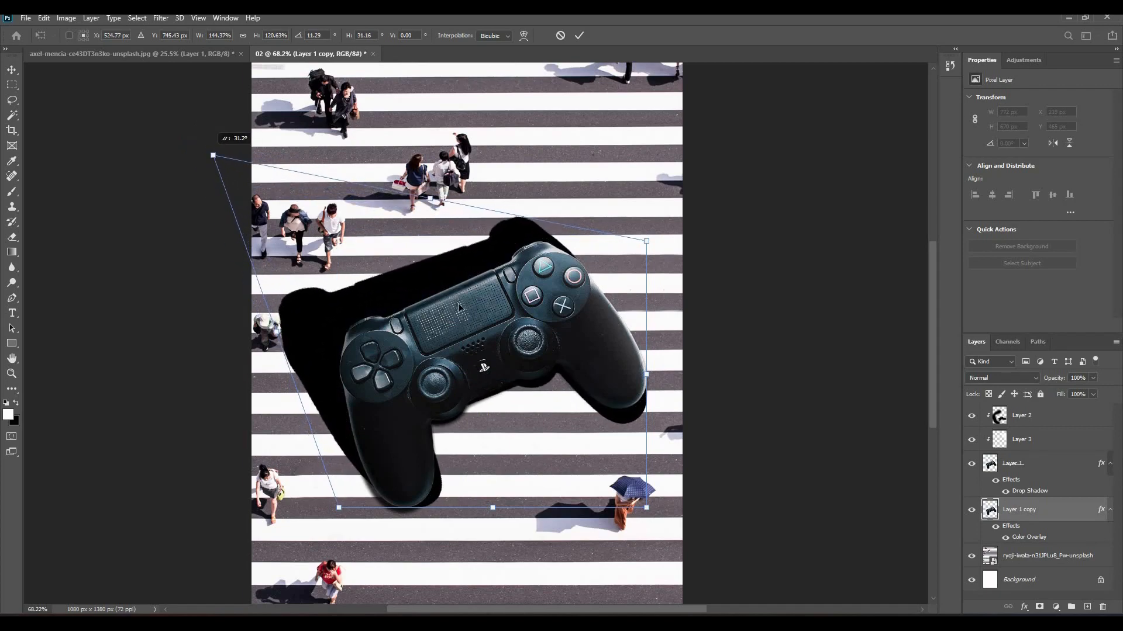
- Warp the cast shadow, reshaping its upper-left corner and upper edge
scroll(413, 285, "up", 2)
right_click(412, 281)
left_click(445, 362)
scroll(678, 365, "down", 1)
left_click_drag(423, 459, 418, 457)
left_click_drag(296, 251, 306, 260)
scroll(306, 264, "up", 3)
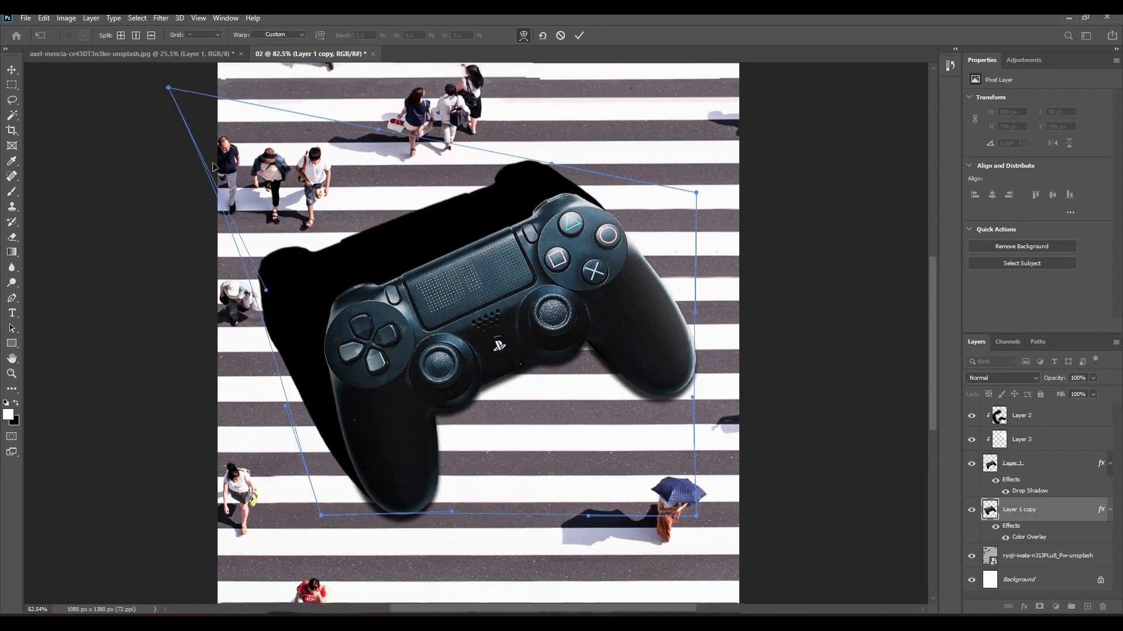
left_click_drag(166, 130, 150, 144)
left_click_drag(550, 200, 538, 210)
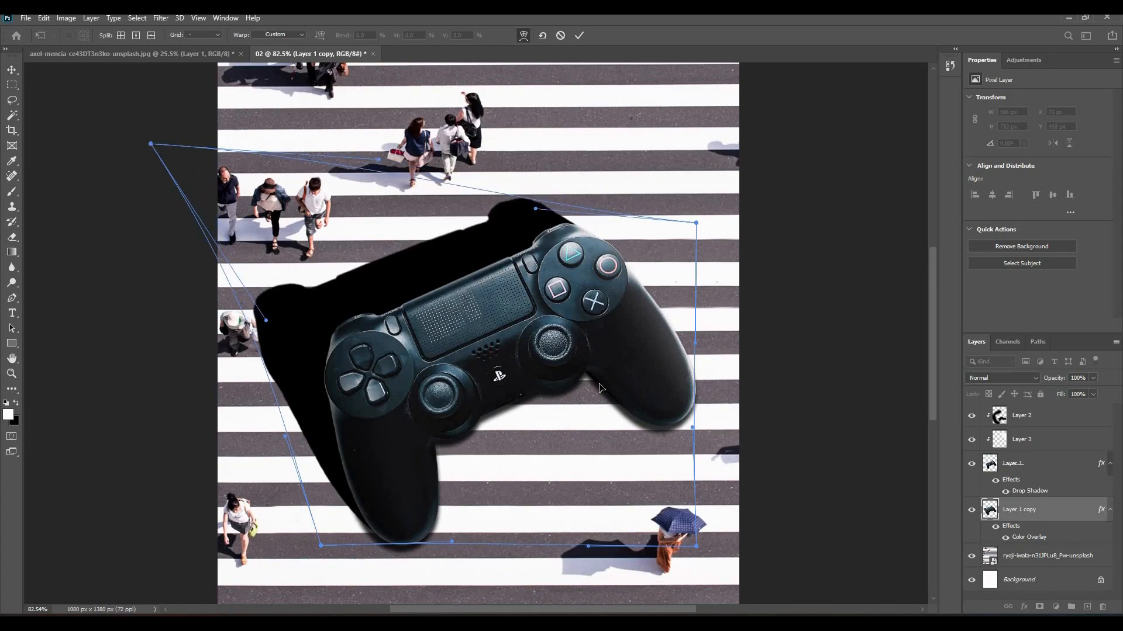
- Fine-tune the warp through the middle of the cast shadow and apply the transformation
scroll(591, 358, "down", 1)
scroll(587, 353, "up", 2, "alt")
left_click_drag(480, 353, 476, 345)
left_click_drag(374, 387, 372, 384)
scroll(374, 204, "down", 3, "alt")
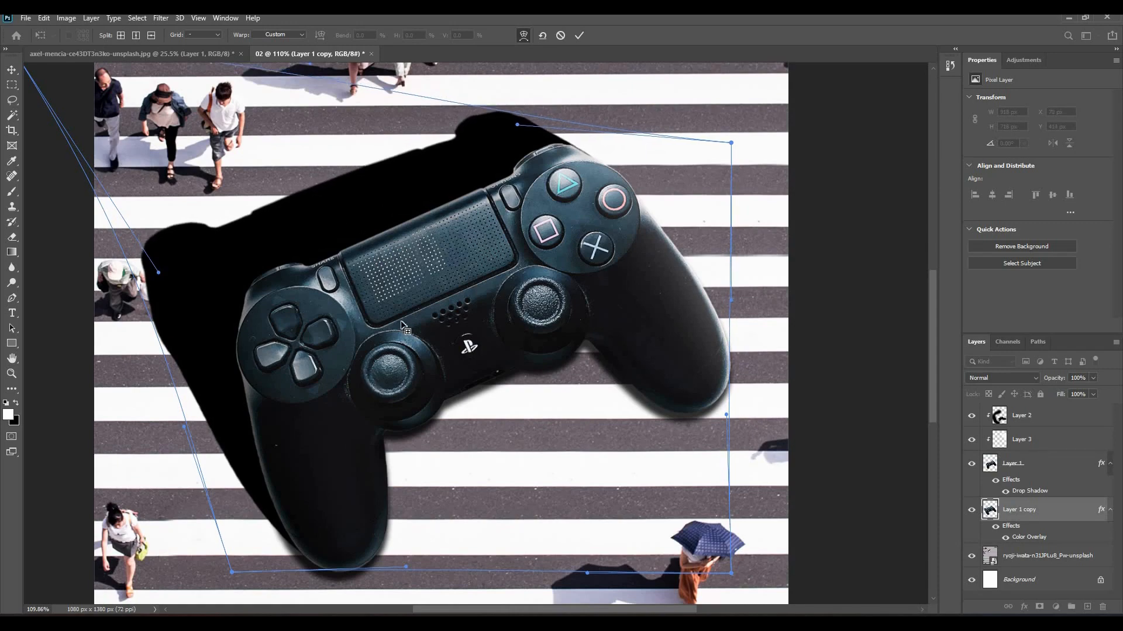
left_click(579, 35)
- Set the cast shadow layer to Multiply and lower its opacity to 42%
left_click_drag(1054, 379, 1044, 379)
left_click(998, 380)
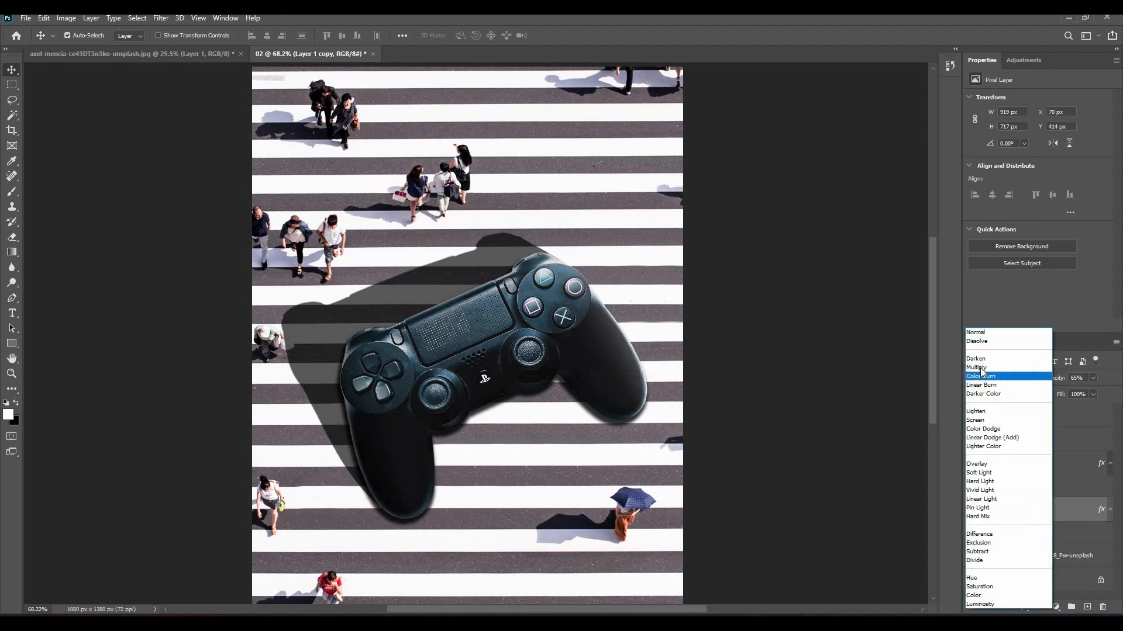
left_click(983, 367)
left_click_drag(1056, 381, 1044, 379)
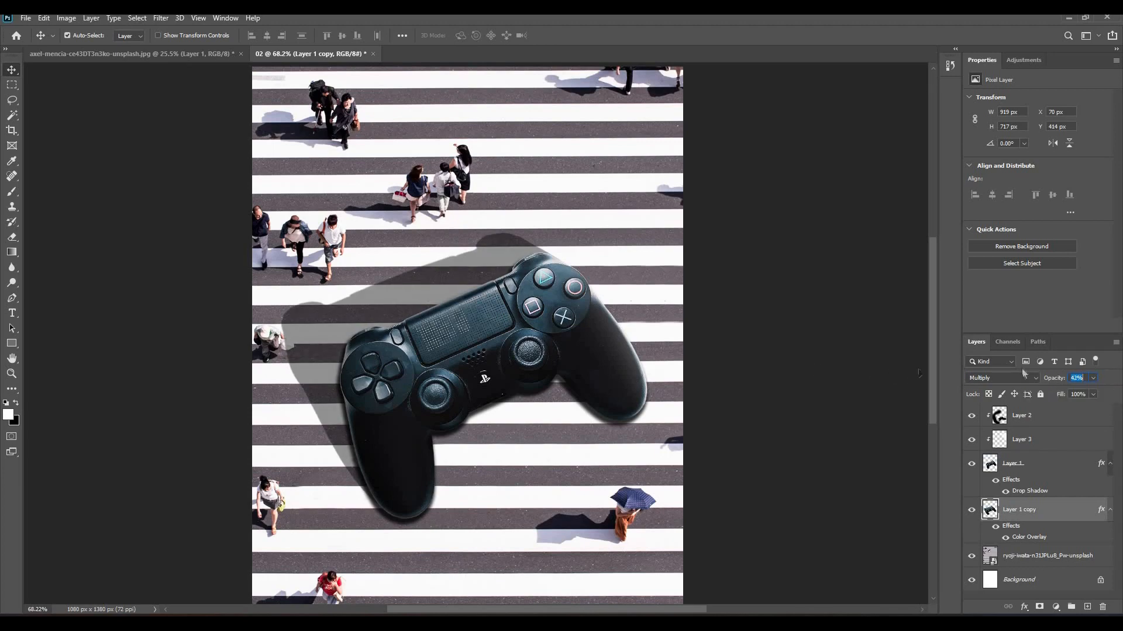
- Set the cast shadow layer's opacity to 40%
left_click(727, 333)
scroll(725, 329, "down", 8)
scroll(676, 334, "up", 9)
left_click(1038, 418)
left_click(1041, 516)
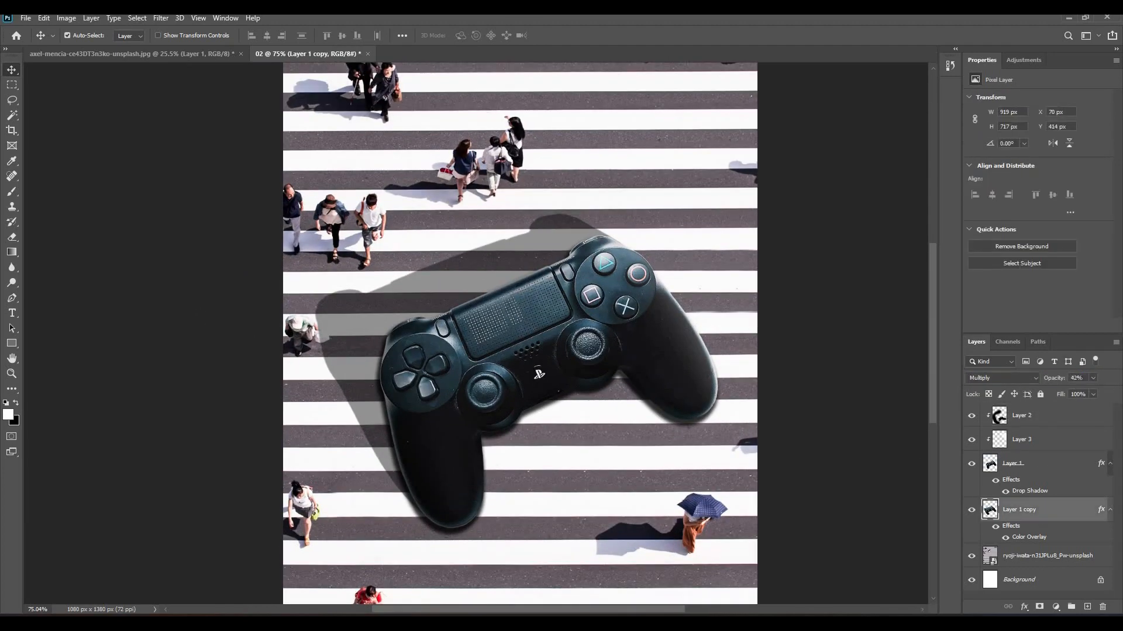
key("Return")
scroll(845, 404, "up", 1)
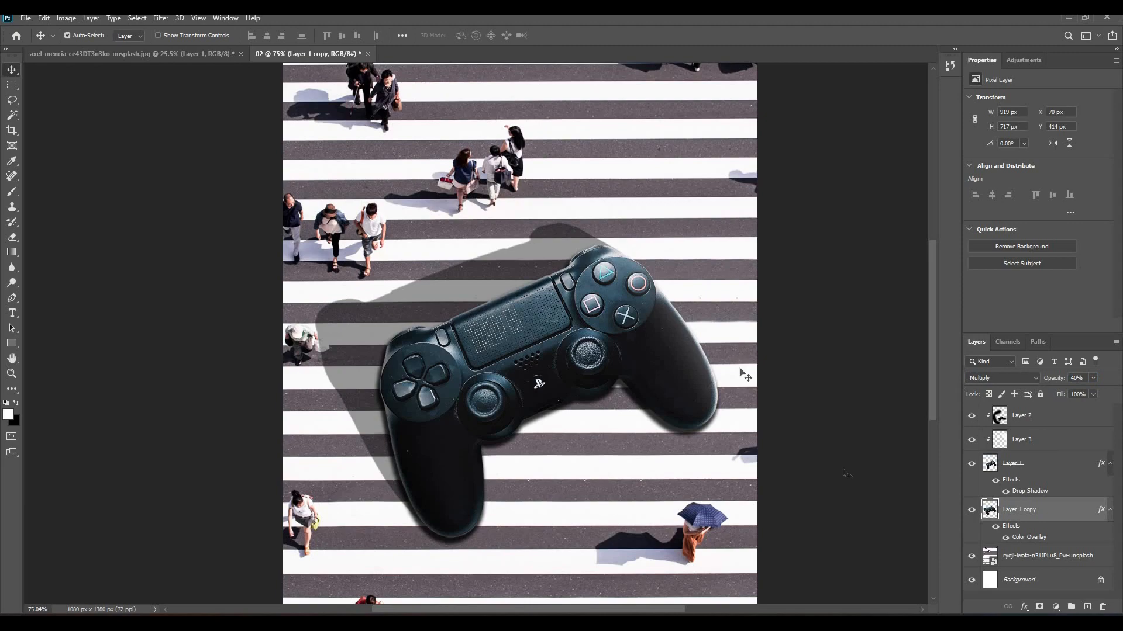
- Soften the cast shadow with a Gaussian Blur of about 1.9 px radius
scroll(160, 333, "down", 1)
left_click(161, 18)
mouse_move(234, 149)
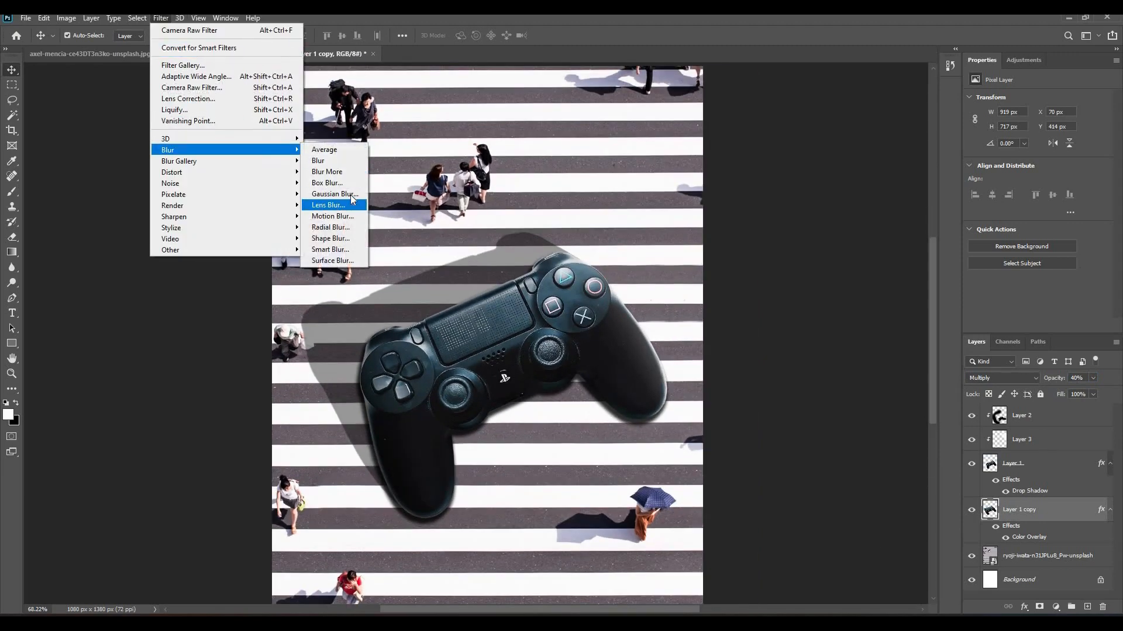
left_click(333, 194)
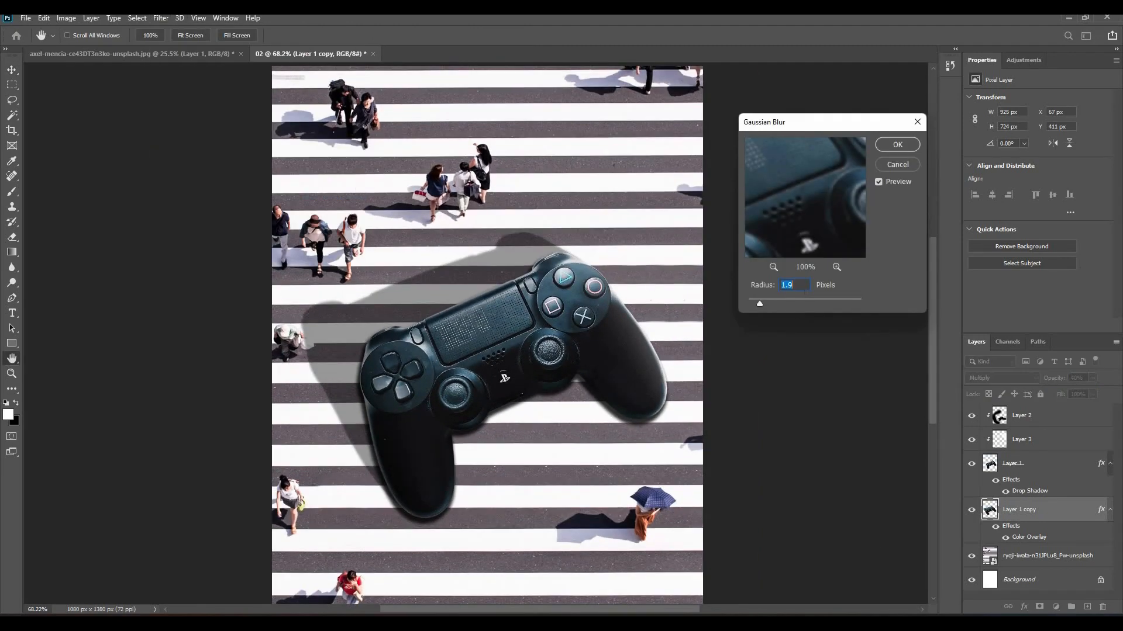
left_click(898, 145)
scroll(502, 334, "up", 3)
- Brighten the controller's face around the directional buttons and touchpad with the Dodge tool
left_click(12, 283)
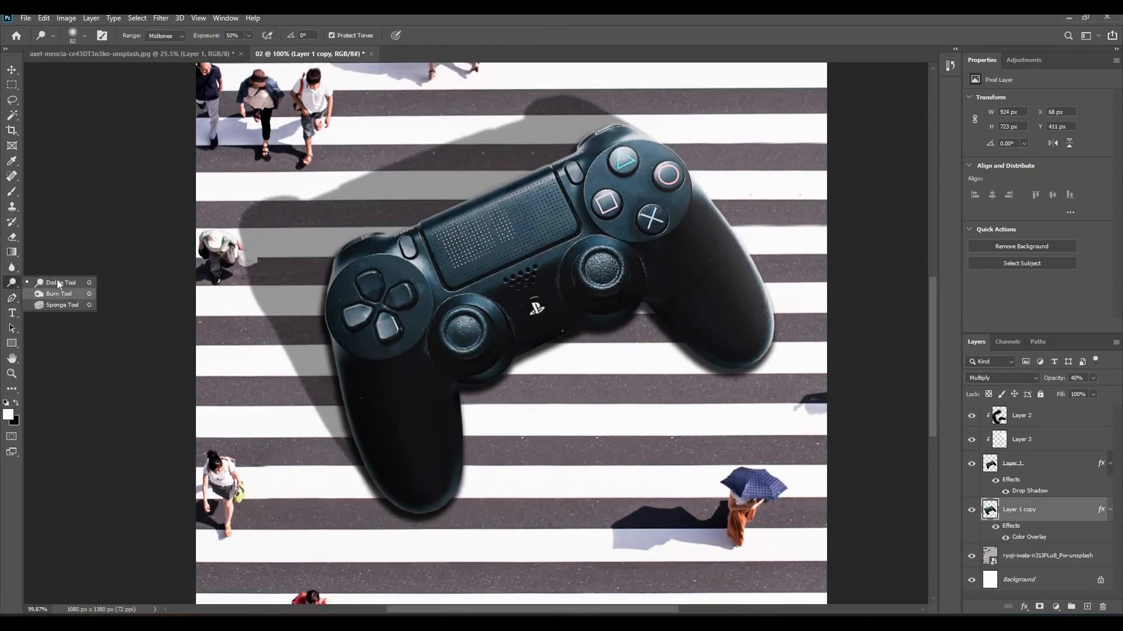
left_click(56, 283)
scroll(529, 270, "down", 2)
scroll(403, 281, "up", 3)
mouse_move(401, 282)
left_mouse_down()
mouse_move(477, 282)
mouse_move(390, 294)
mouse_move(333, 347)
left_mouse_up()
left_click_drag(512, 244, 555, 243)
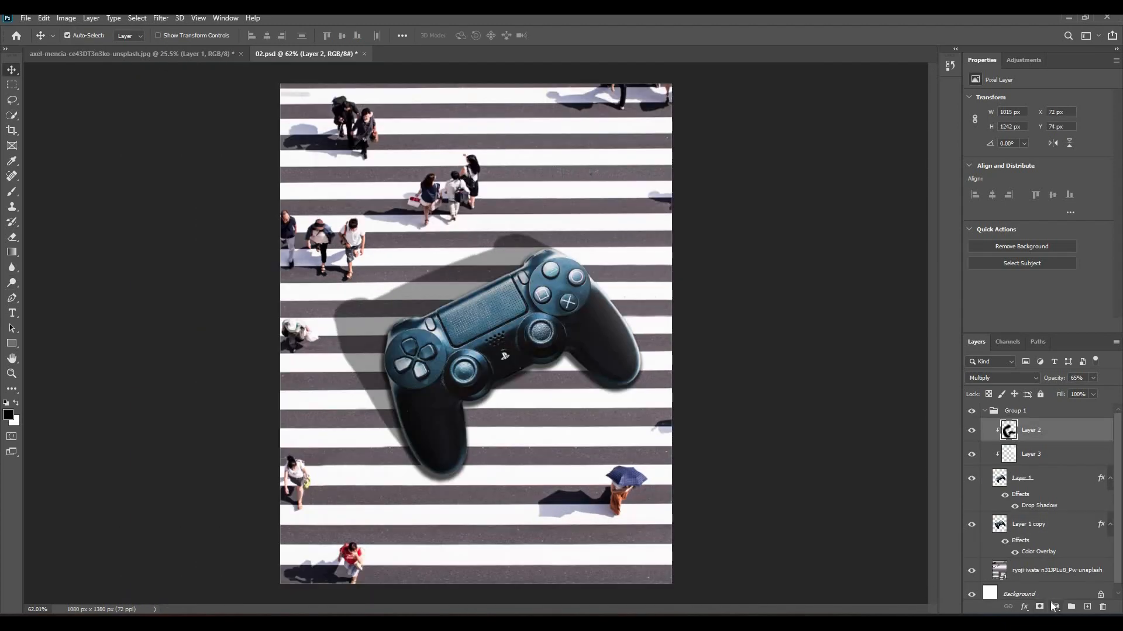
- Add a Color Lookup adjustment layer using the 2Strip.look 3D LUT
left_click(1054, 607)
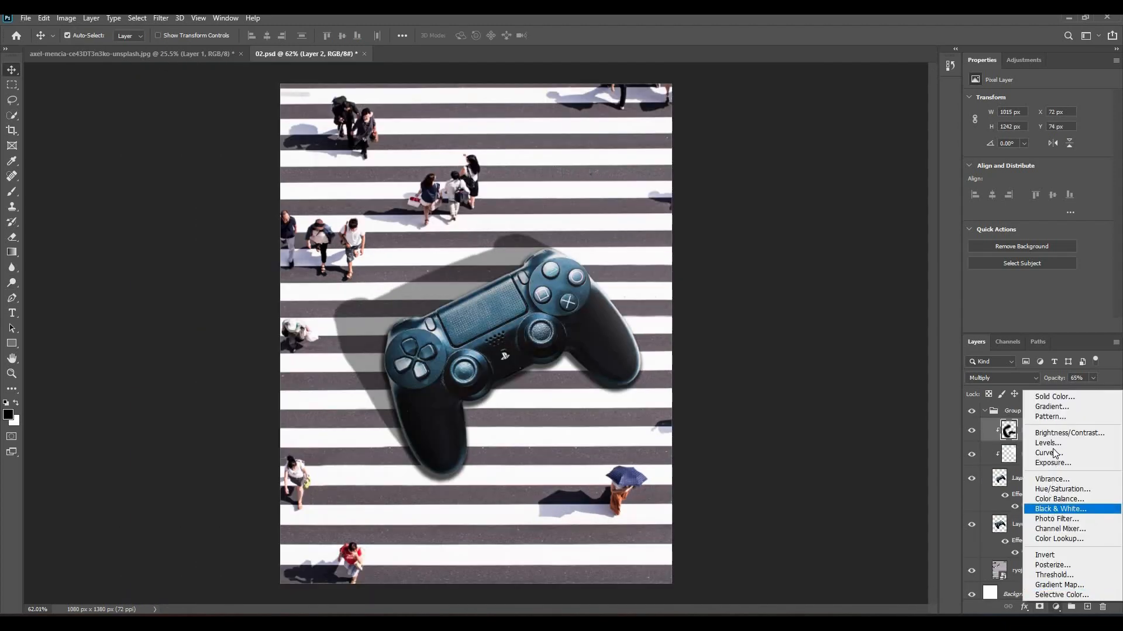
left_click(1044, 546)
left_click(1024, 103)
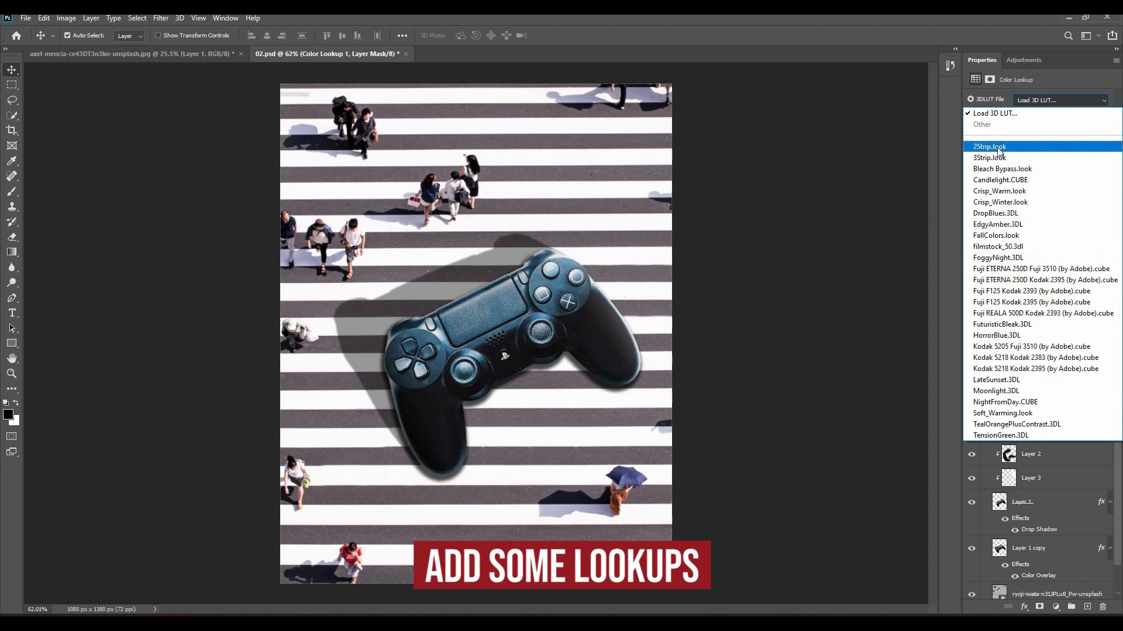
left_click(1046, 146)
- Add a second Color Lookup adjustment layer using Fuji ETERNA 250D Kodak 2395 (by Adobe).cube at 40% opacity
left_click(1055, 606)
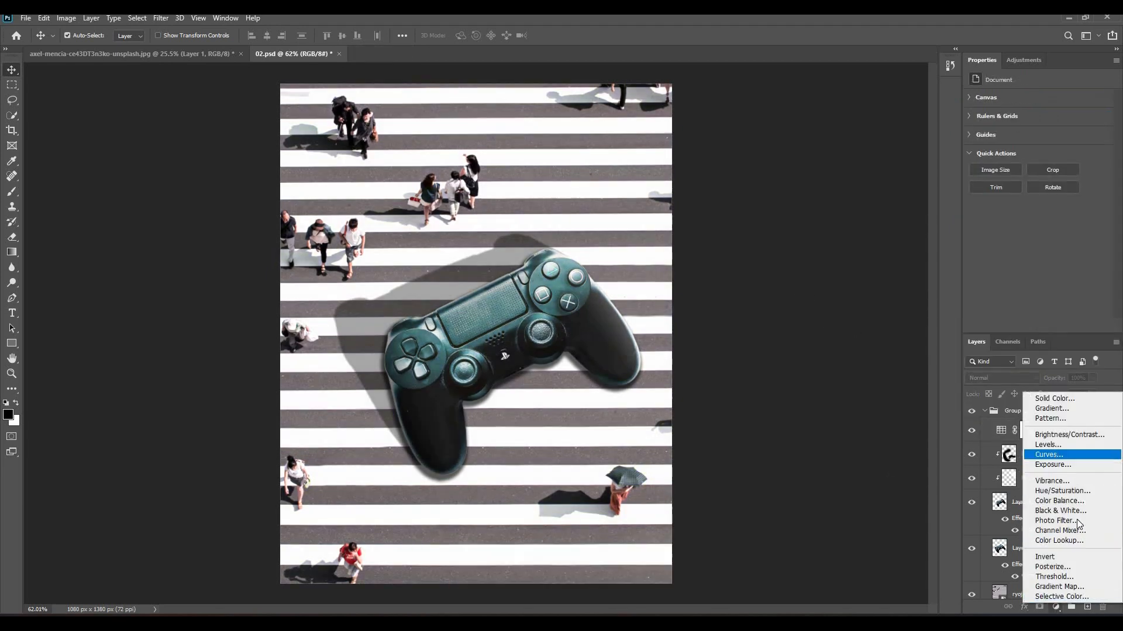
left_click(1043, 542)
left_click(1046, 99)
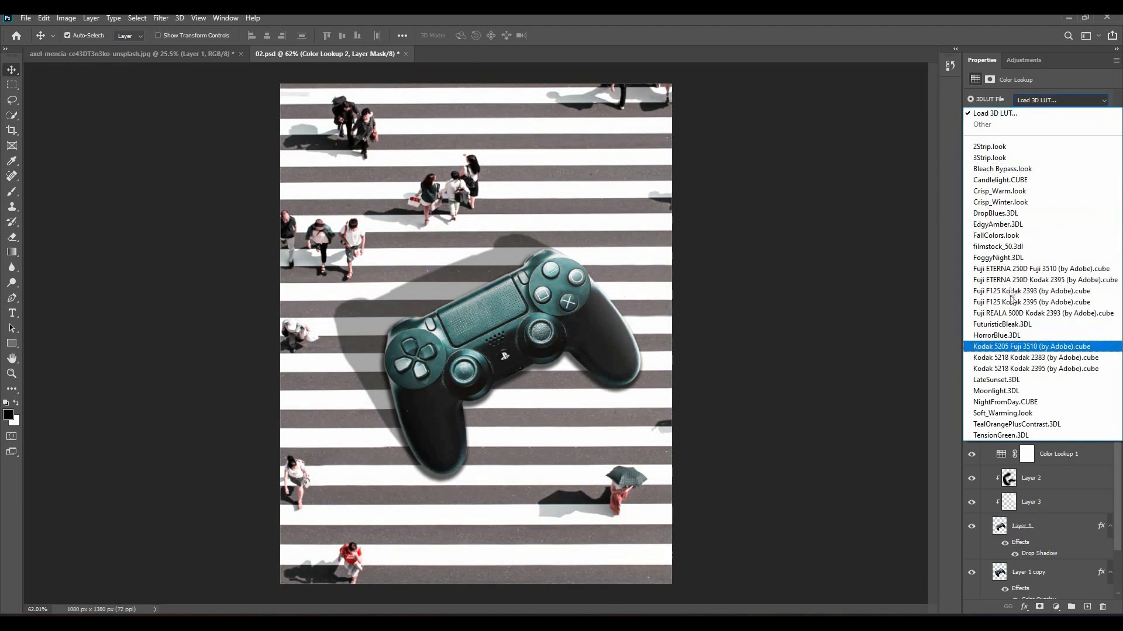
left_click(1047, 281)
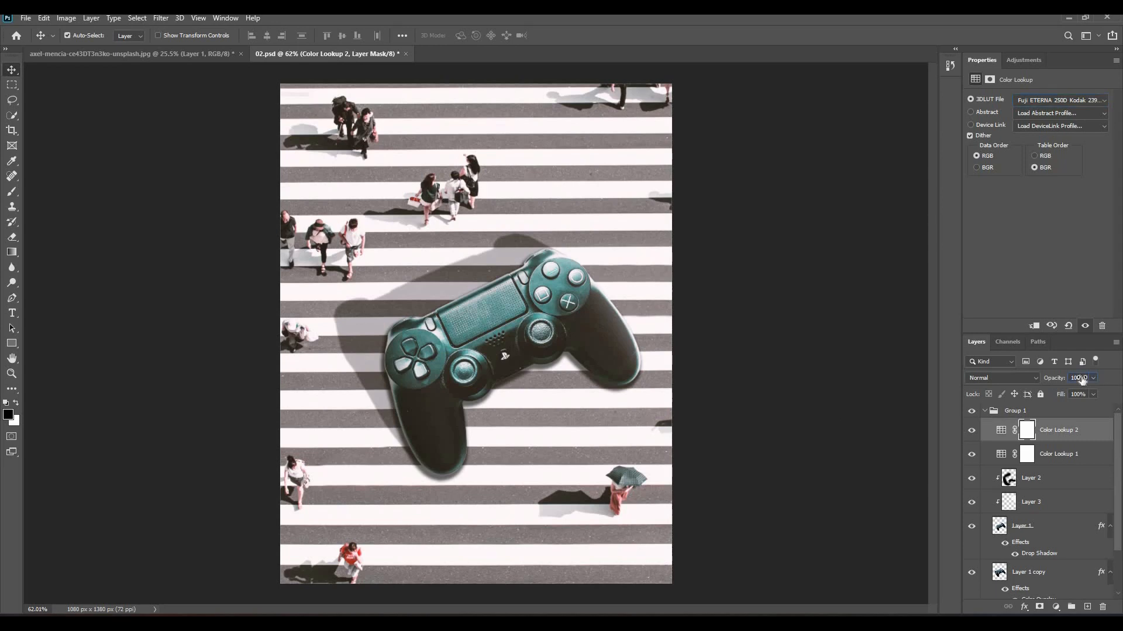
type("40")
key("Return")
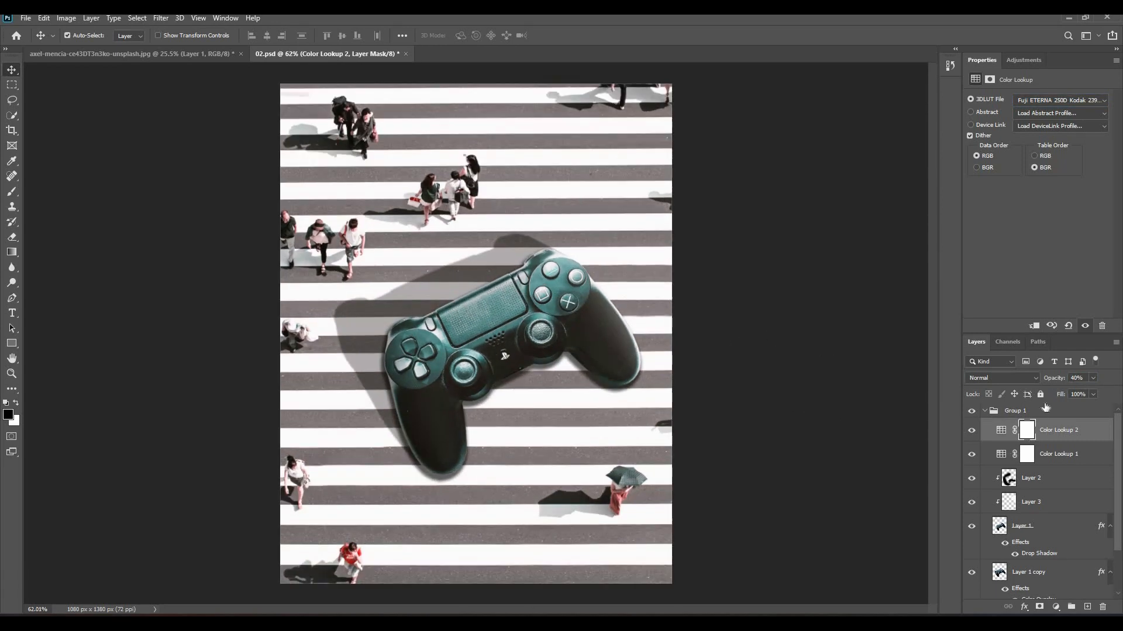
left_click(783, 386)
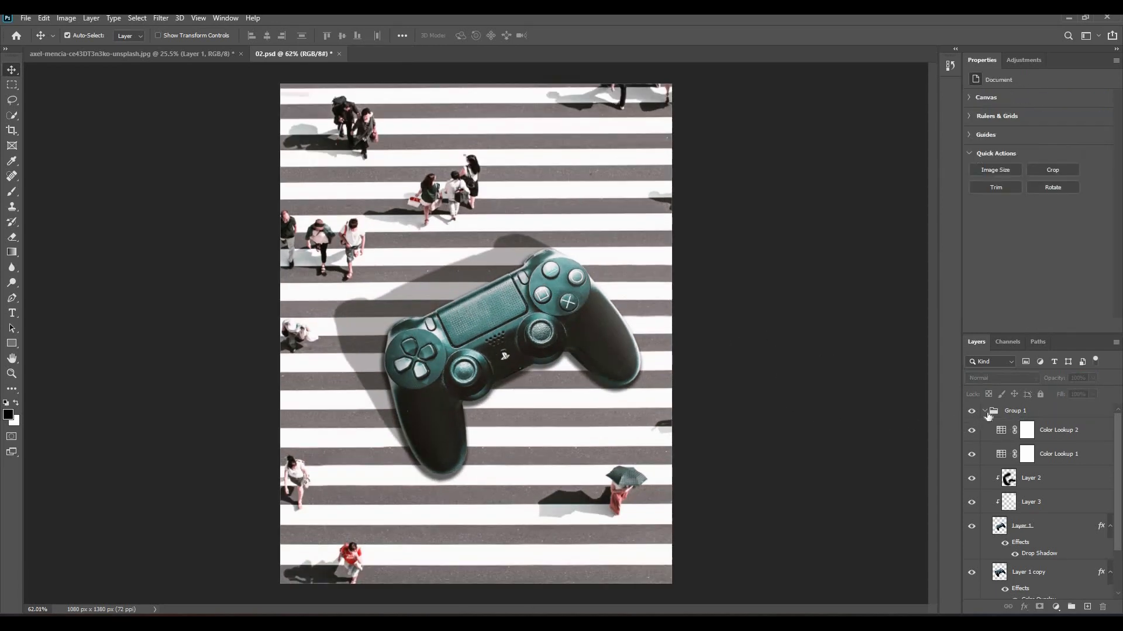
- Duplicate Group 1, and hide and lock the original group as a backup
left_click(985, 411)
left_click(1020, 413)
key("ctrl+j")
left_click(971, 425)
left_click(1019, 427)
- Merge the duplicated group into a single pixel layer
left_click(1046, 414)
right_click(1044, 415)
left_click(1022, 516)
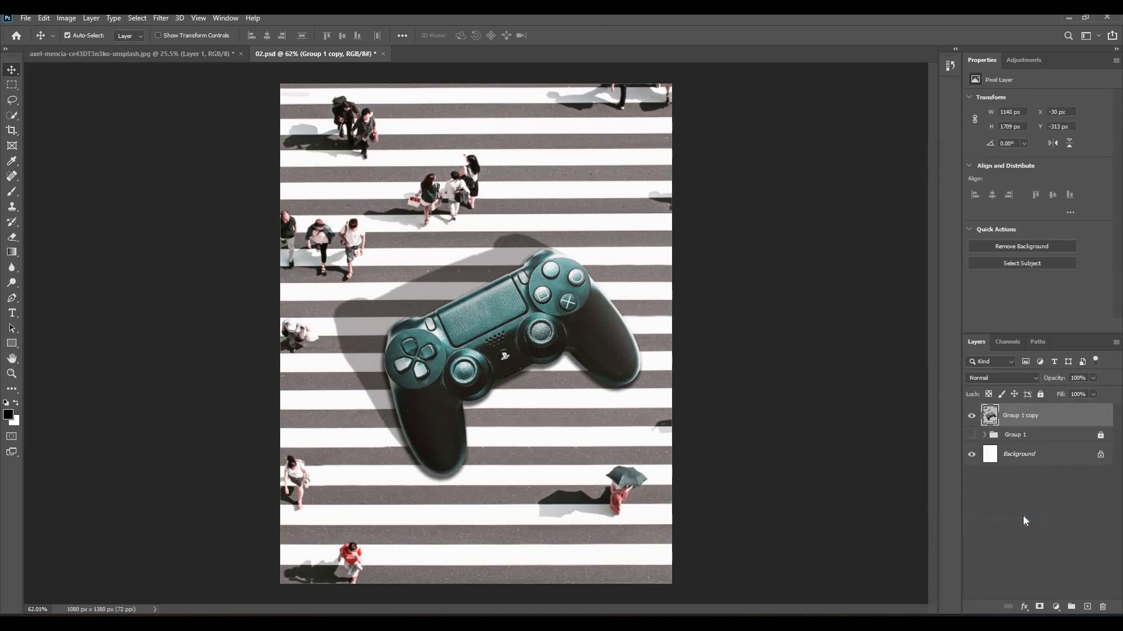
- Open the merged layer in the Camera Raw Filter and set the temperature to -5 and the tint to +10
left_click(1047, 422)
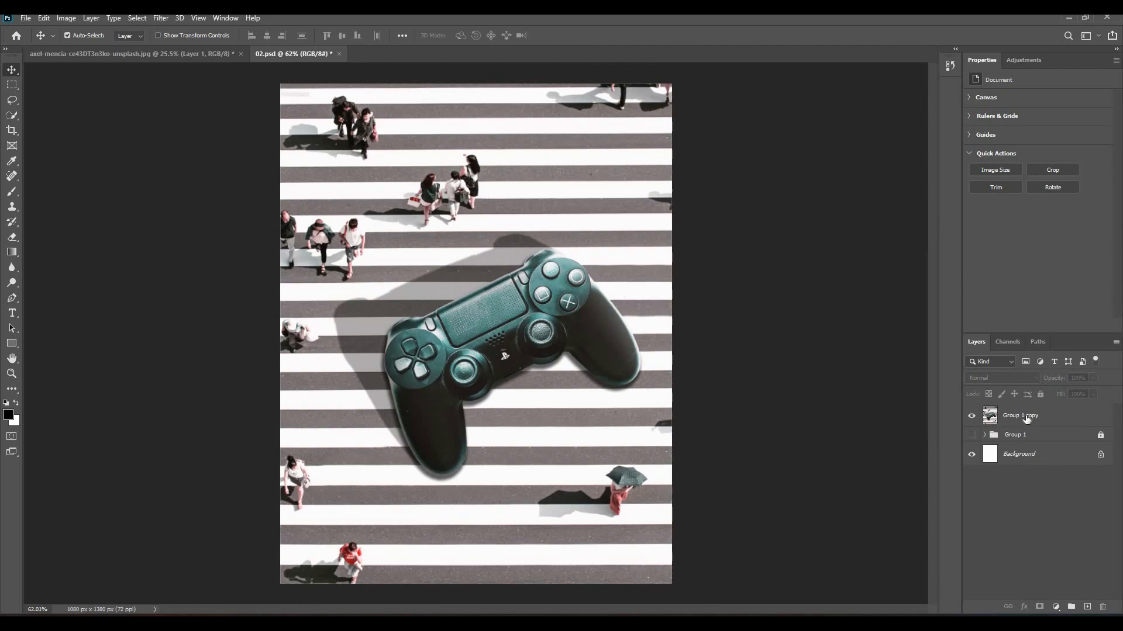
key("shift+ctrl+a")
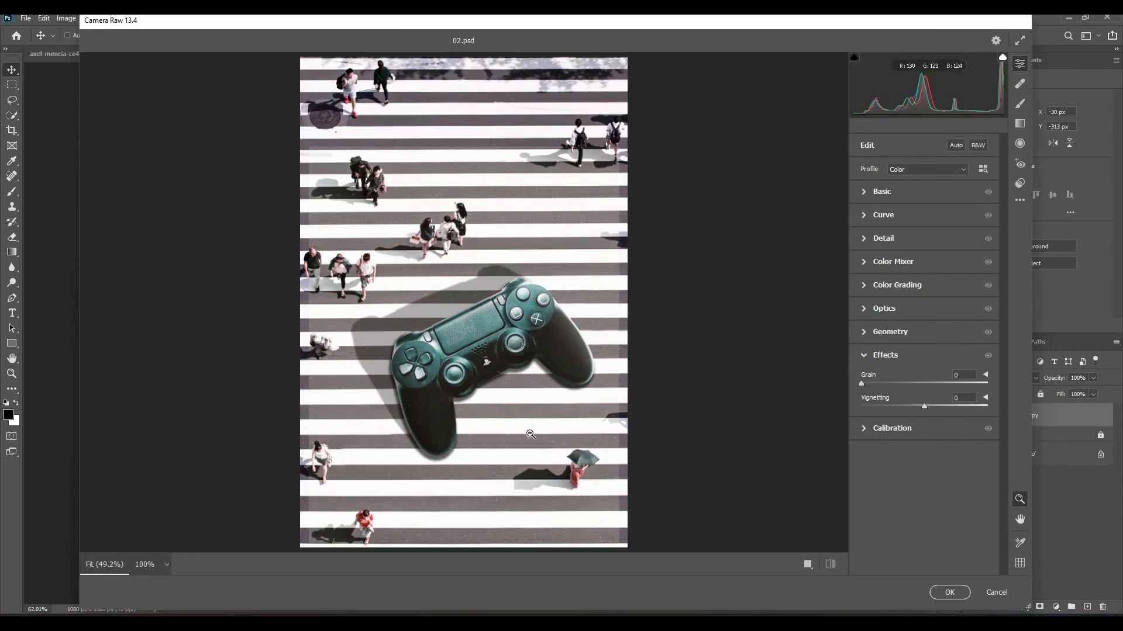
left_click(878, 191)
left_click_drag(925, 237, 931, 255)
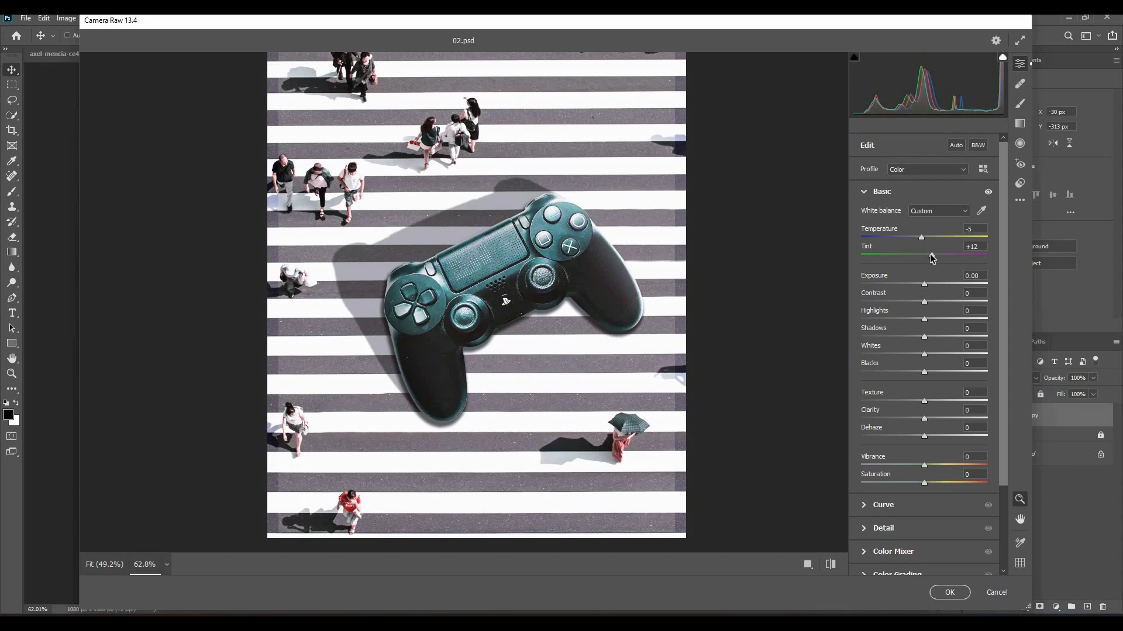
scroll(732, 344, "up", 1)
- Set contrast to +10, highlights to +33, shadows to +18, texture to -6 and clarity to +6 in Camera Raw
left_click_drag(924, 301, 931, 303)
left_click(944, 320)
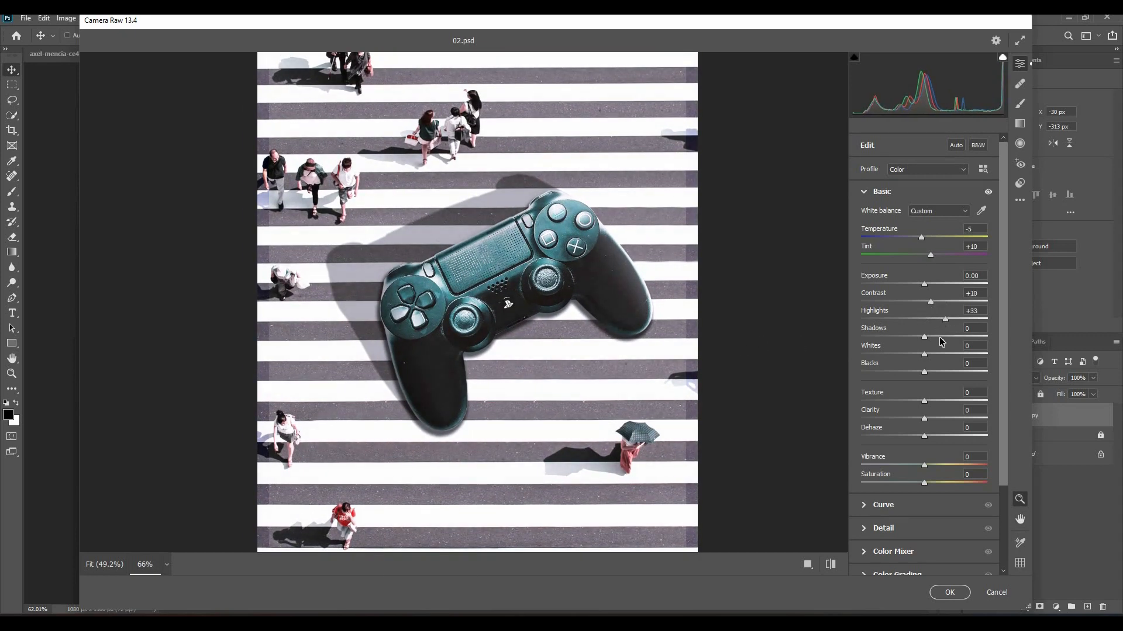
left_click(938, 337)
left_click_drag(937, 337, 934, 337)
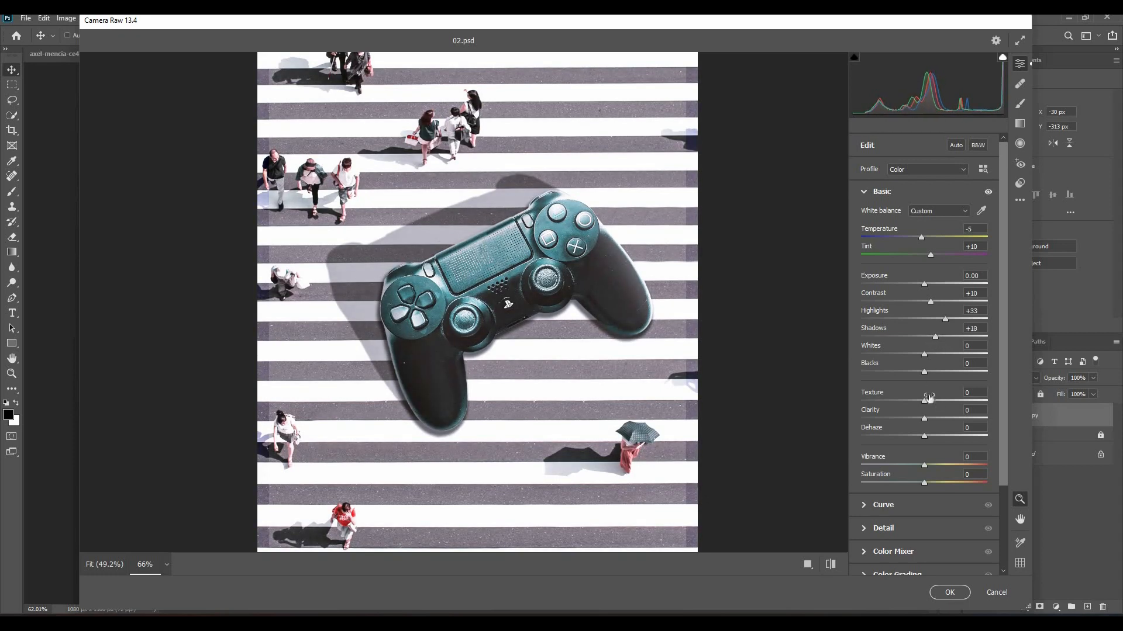
left_click_drag(925, 419, 927, 419)
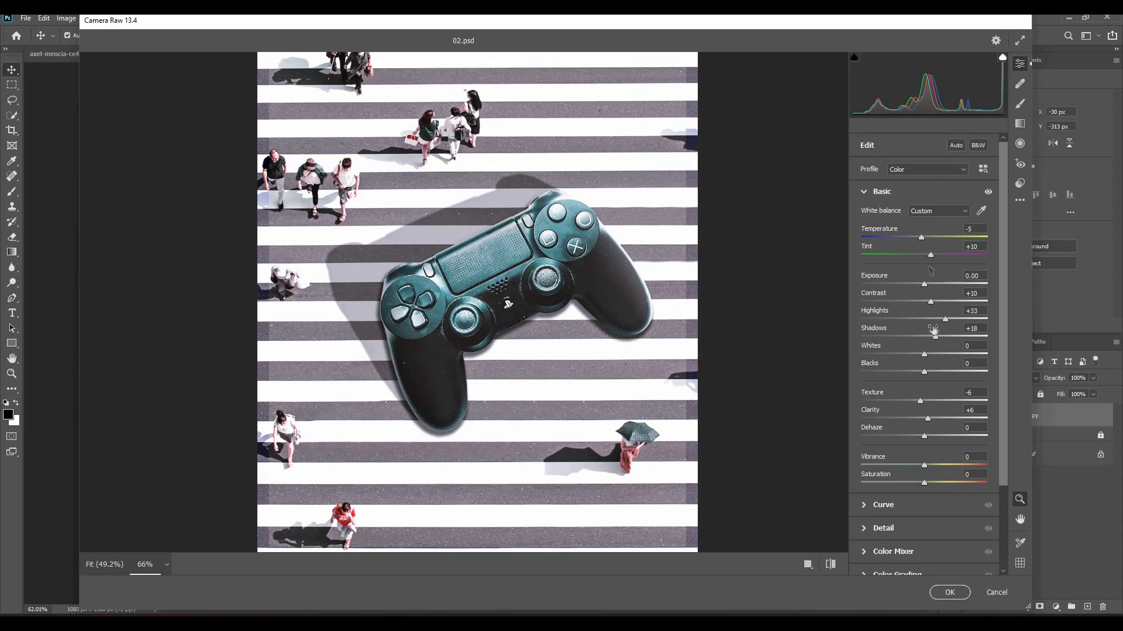
- Set noise reduction to 25 and color noise reduction to 36, and apply the Camera Raw filter
left_click(873, 192)
left_click(871, 239)
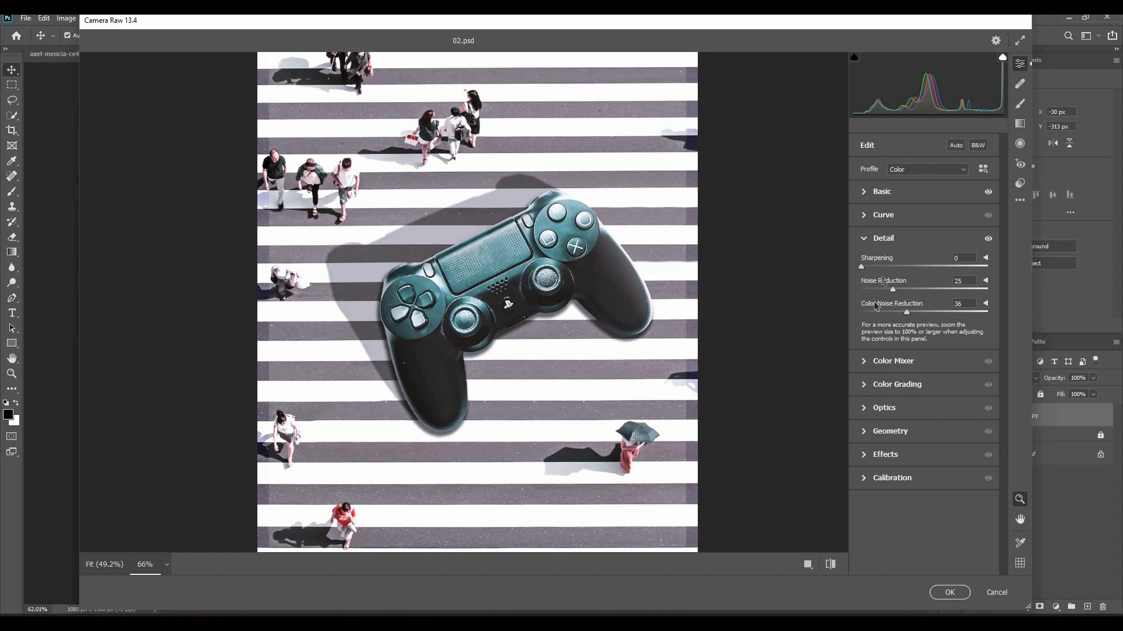
left_click(871, 238)
left_click(866, 356)
key("ctrl+equal")
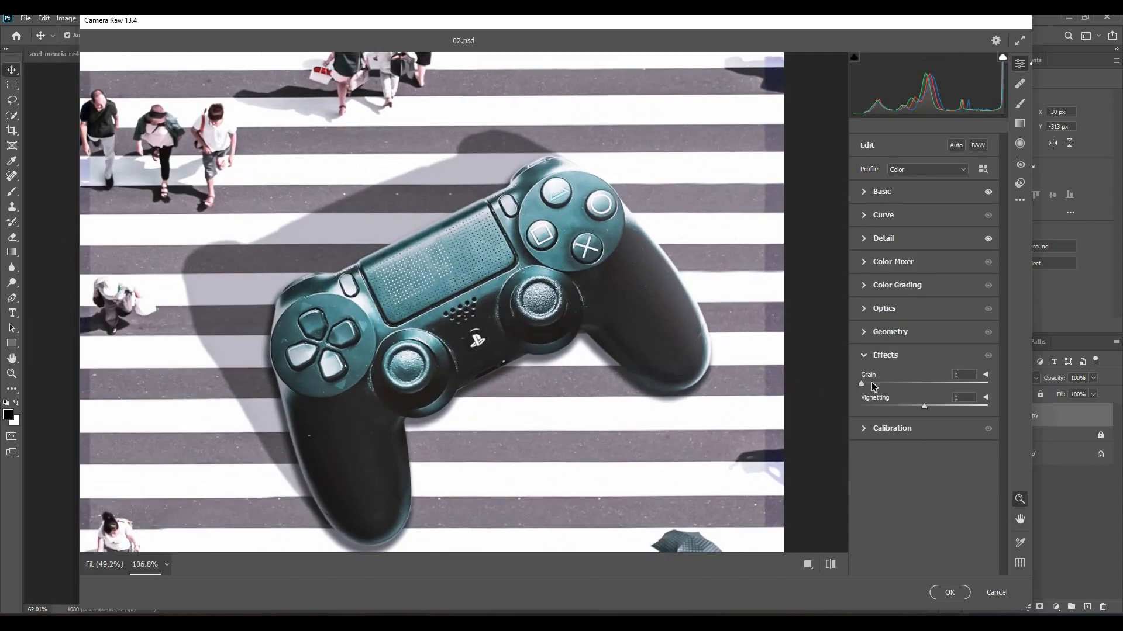
left_click(932, 597)
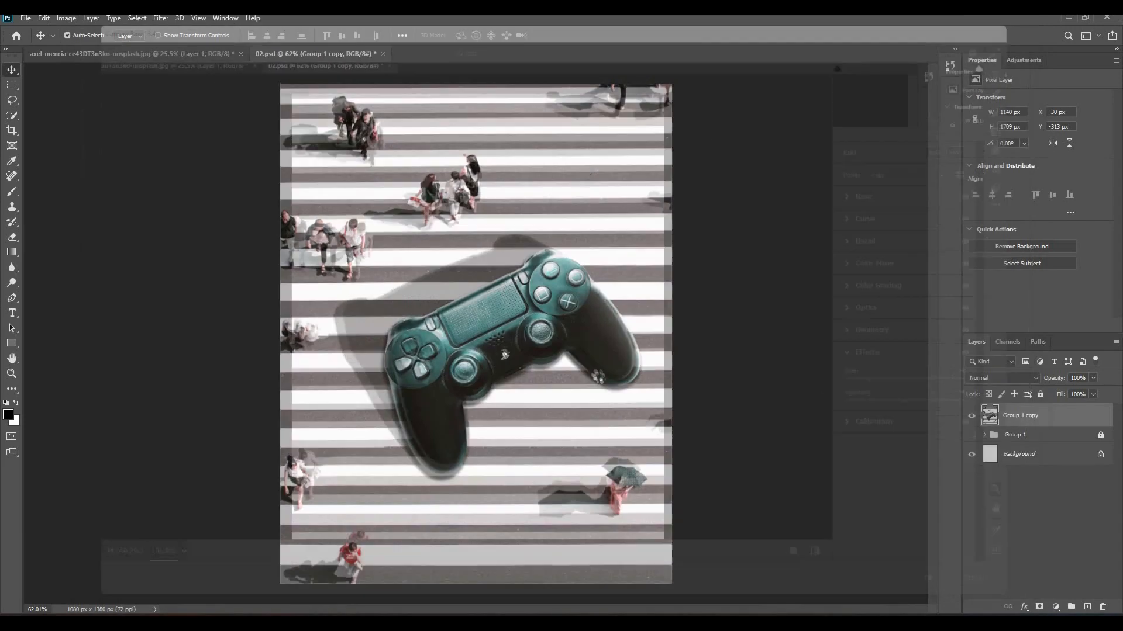
- Add a subtle amount of uniform color noise to the merged layer with the Add Noise filter and save the document
left_click(161, 18)
mouse_move(171, 228)
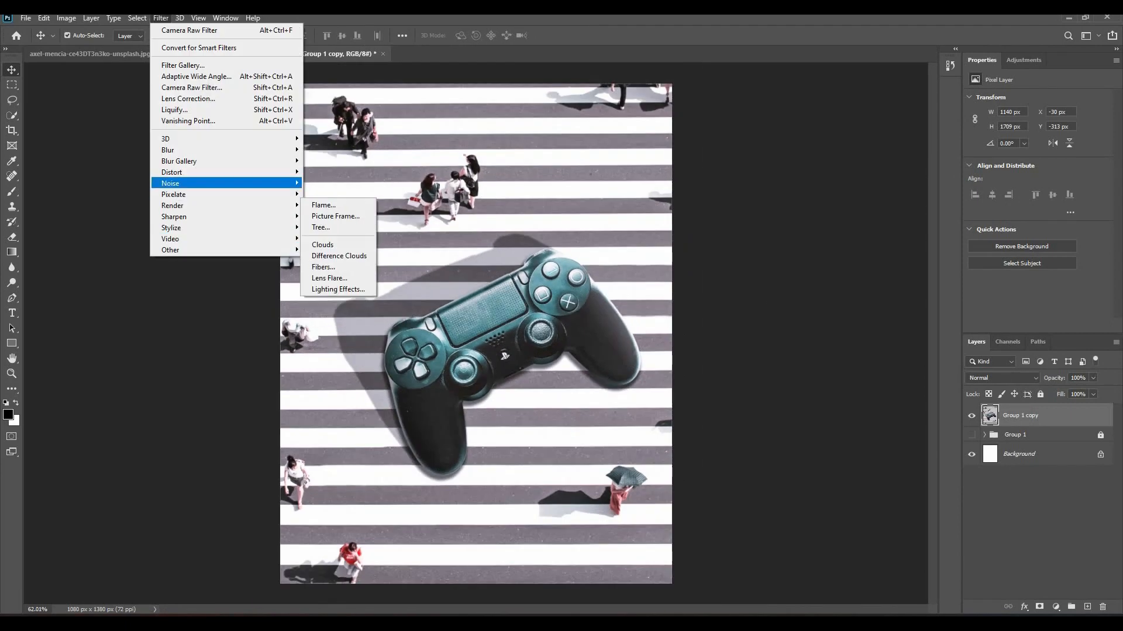
mouse_move(176, 183)
left_click(328, 183)
left_click_drag(547, 122, 656, 117)
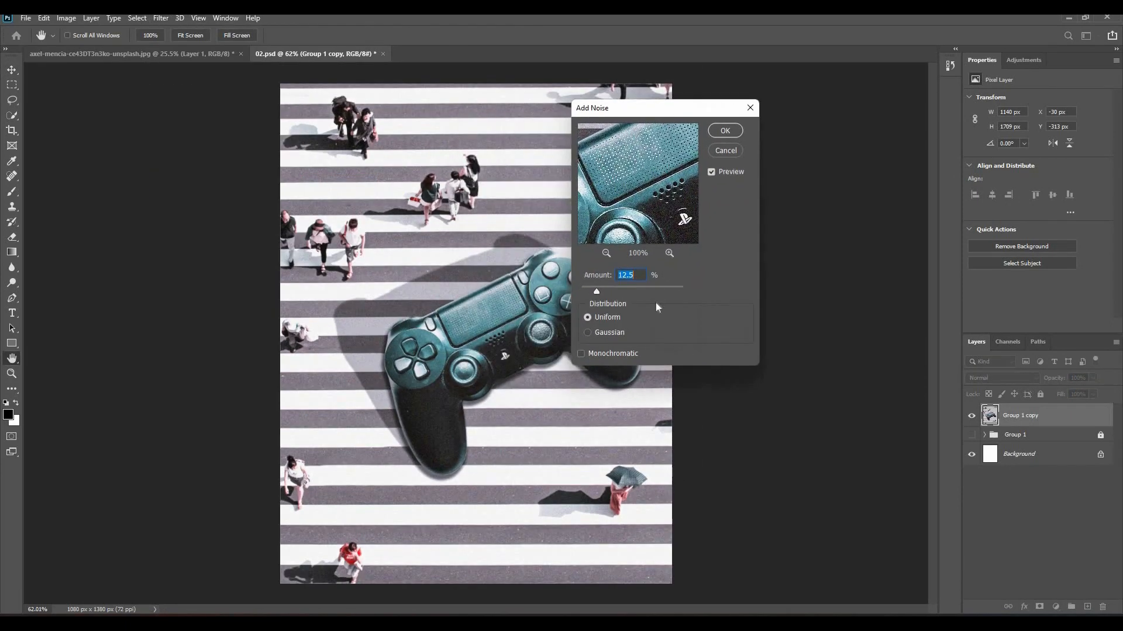
left_click_drag(599, 290, 589, 286)
left_click(725, 131)
key("ctrl+s")
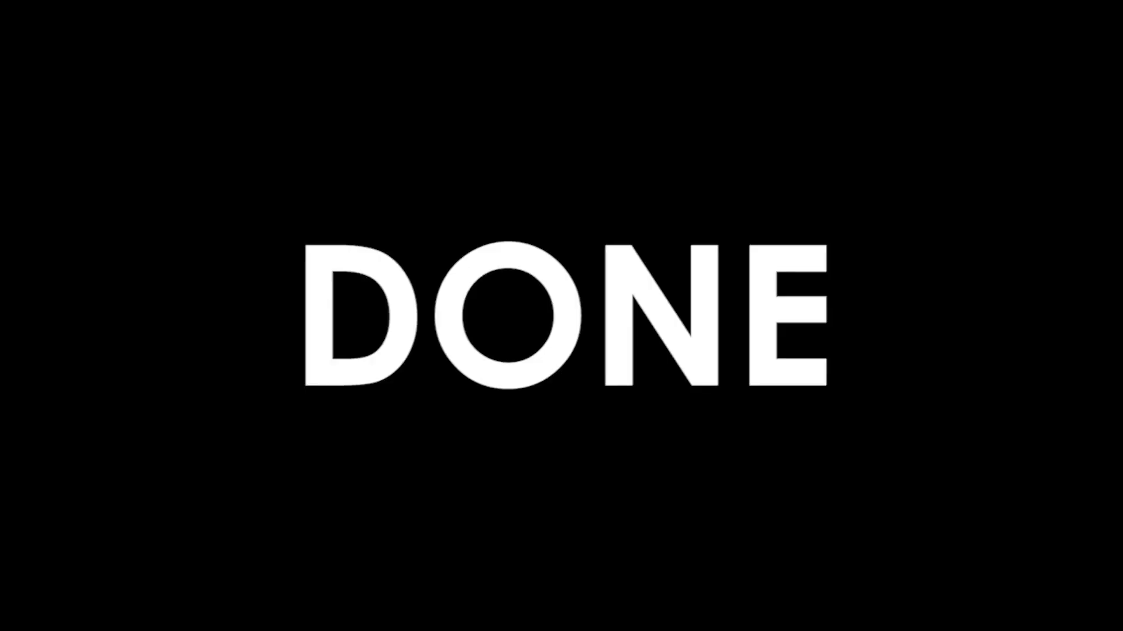